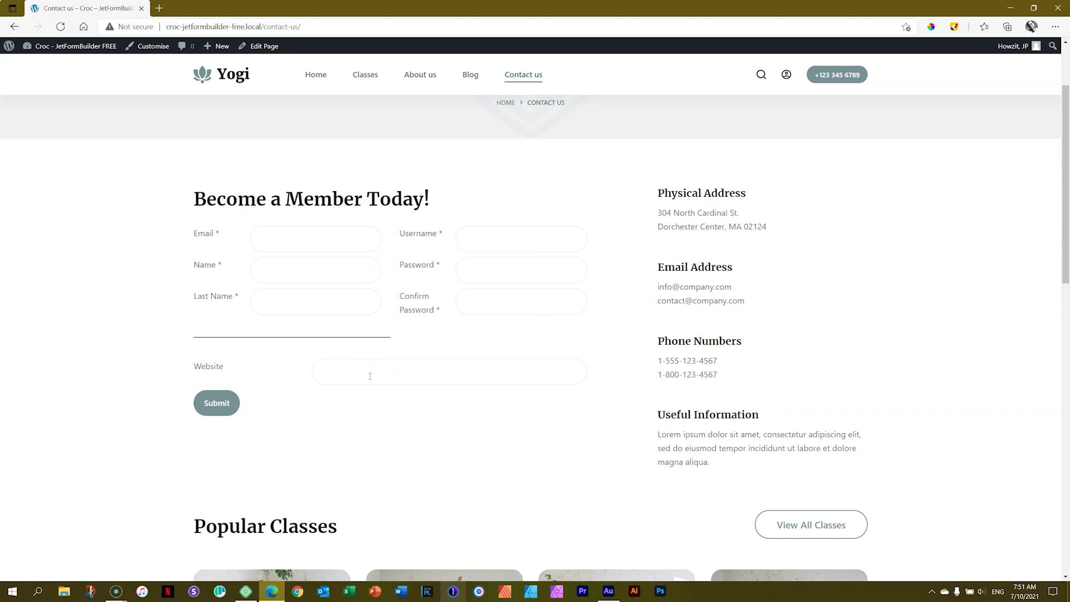
# Submit the Become a Member Today! form and see the 'You already logged in.' notice
pyautogui.press('Return')
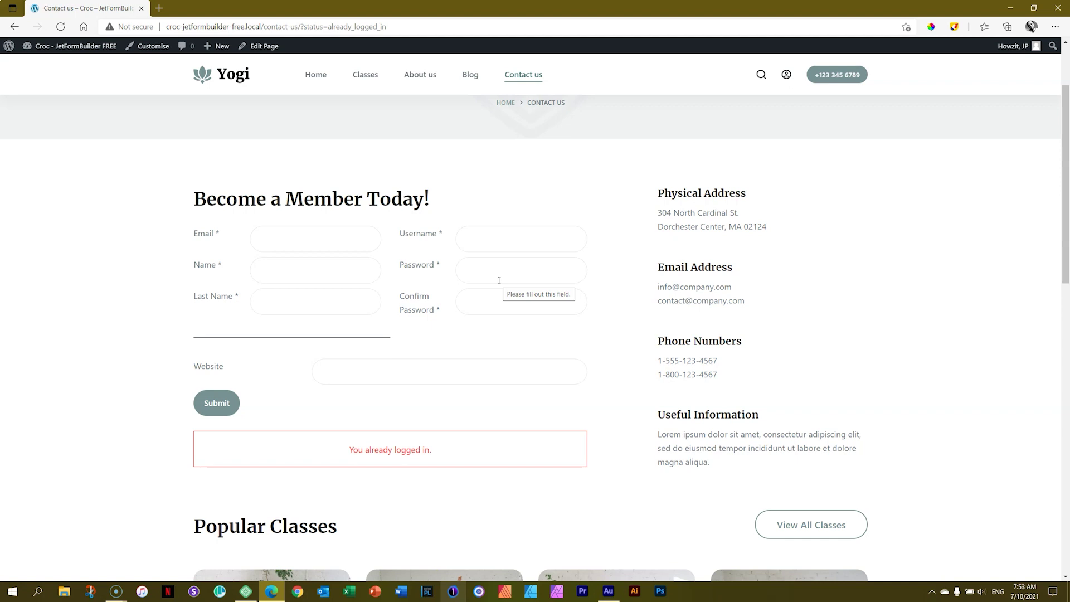
# From the Dashboard, create a new JetFormBuilder form titled 'User Registration' and show its settings
pyautogui.click(77, 47)
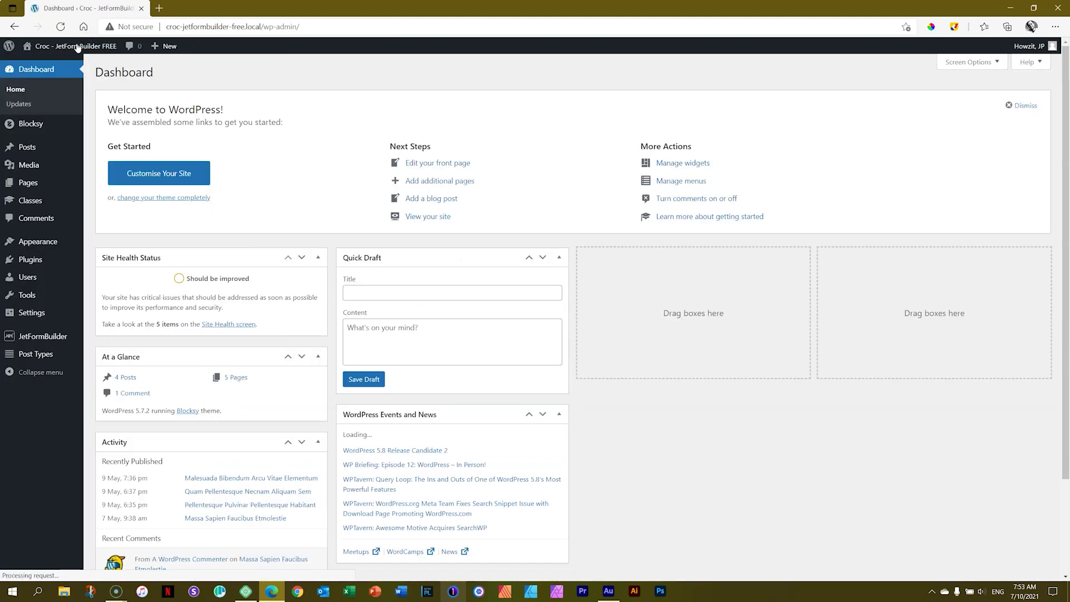
pyautogui.moveTo(37, 340)
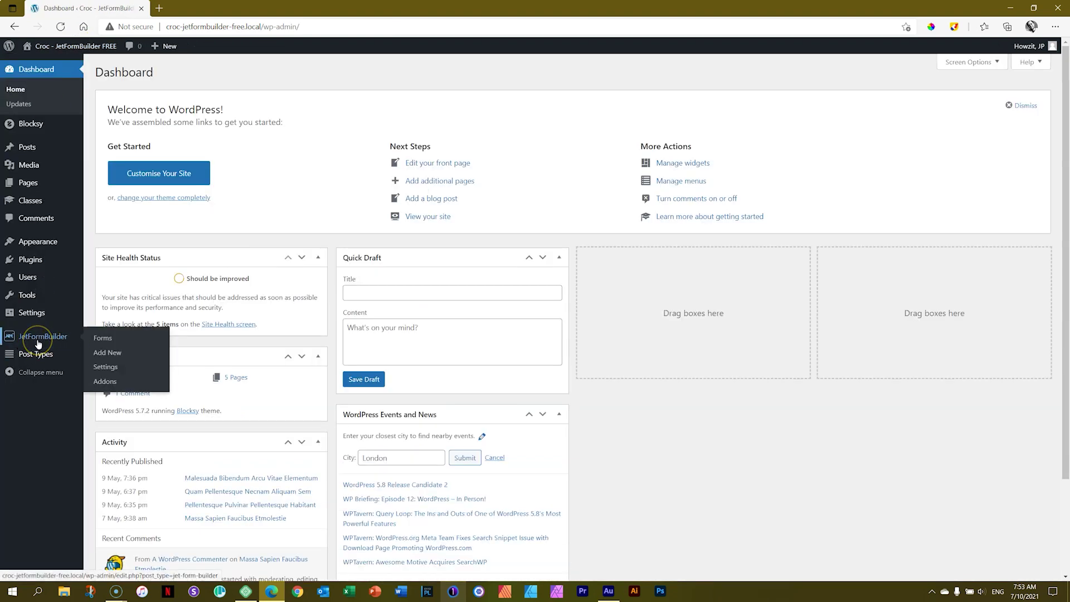
pyautogui.click(112, 357)
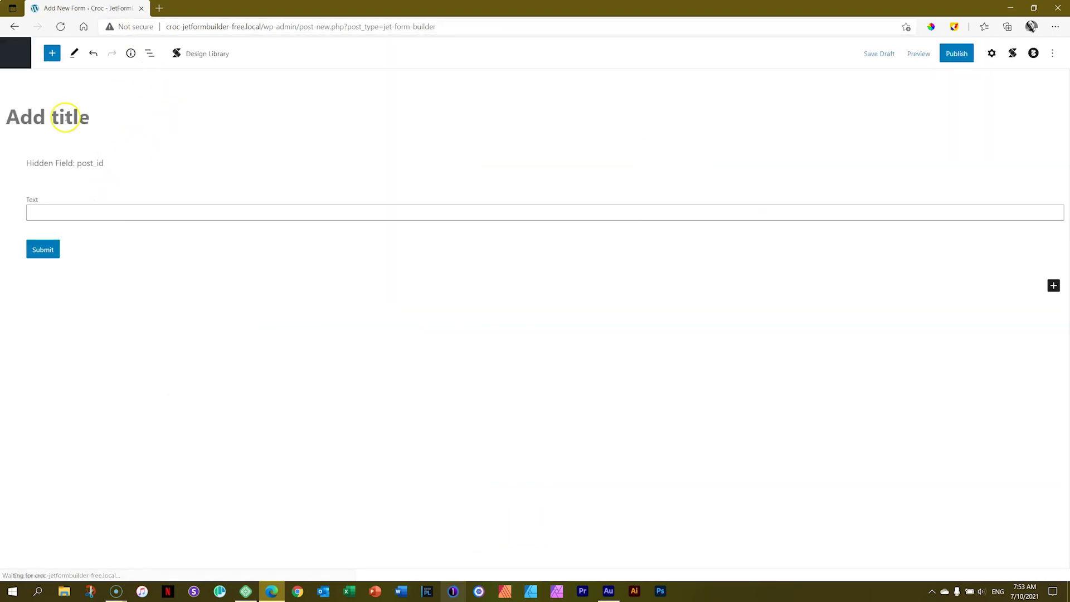
pyautogui.click(65, 122)
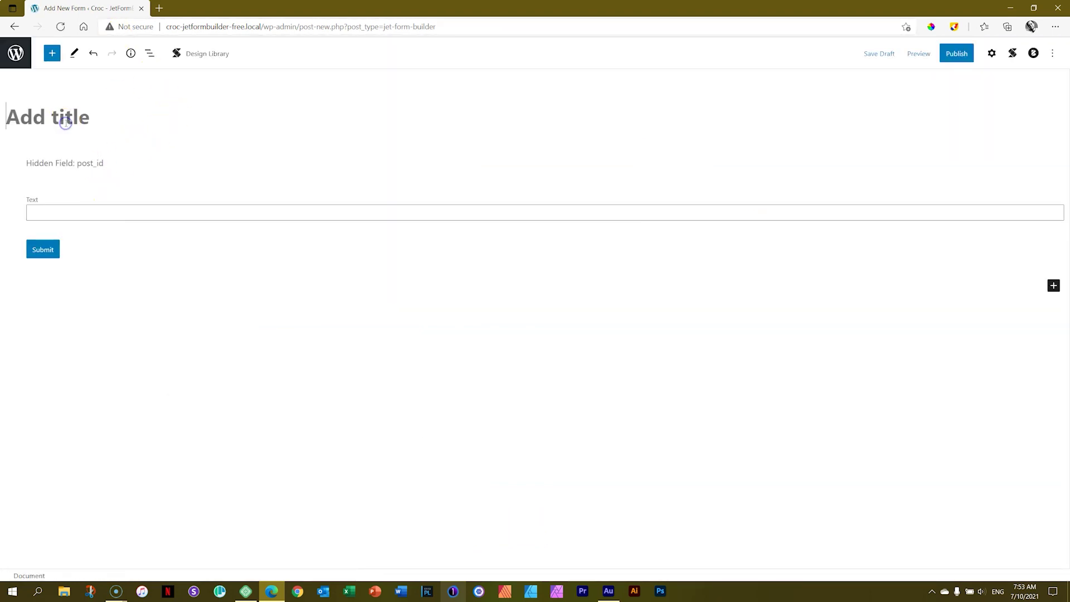
pyautogui.write('User Registration')
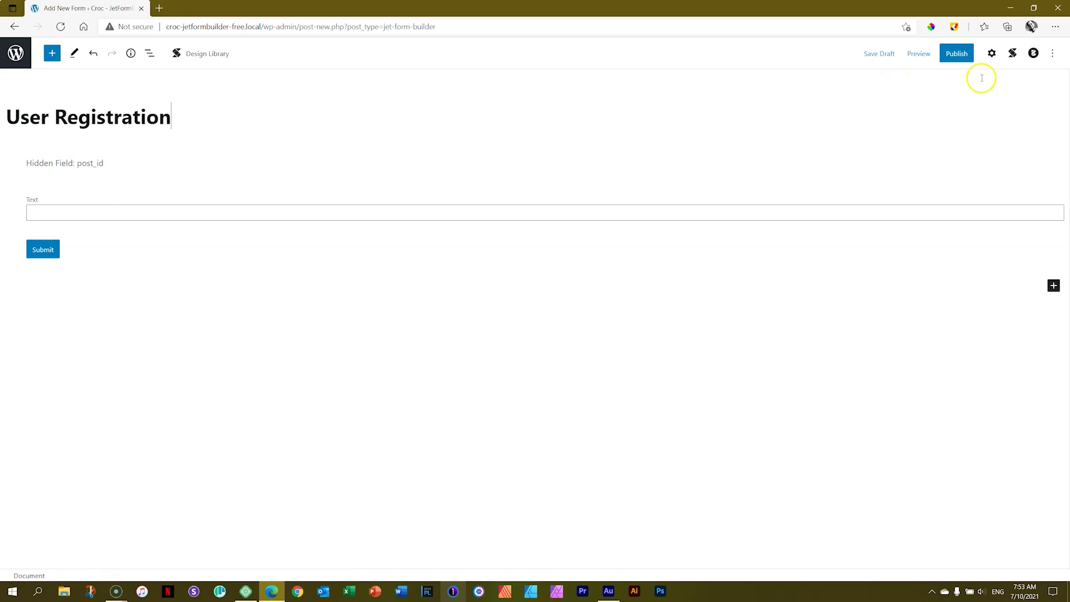
pyautogui.click(991, 53)
# Change the form's post-submit action from Send Email to Register User
pyautogui.click(873, 166)
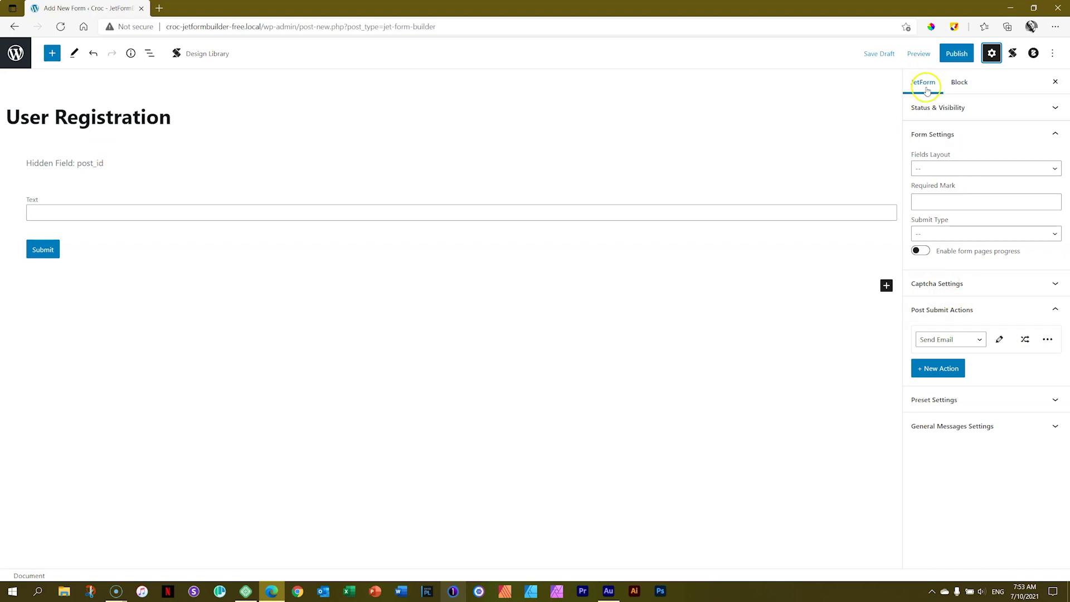
pyautogui.click(958, 84)
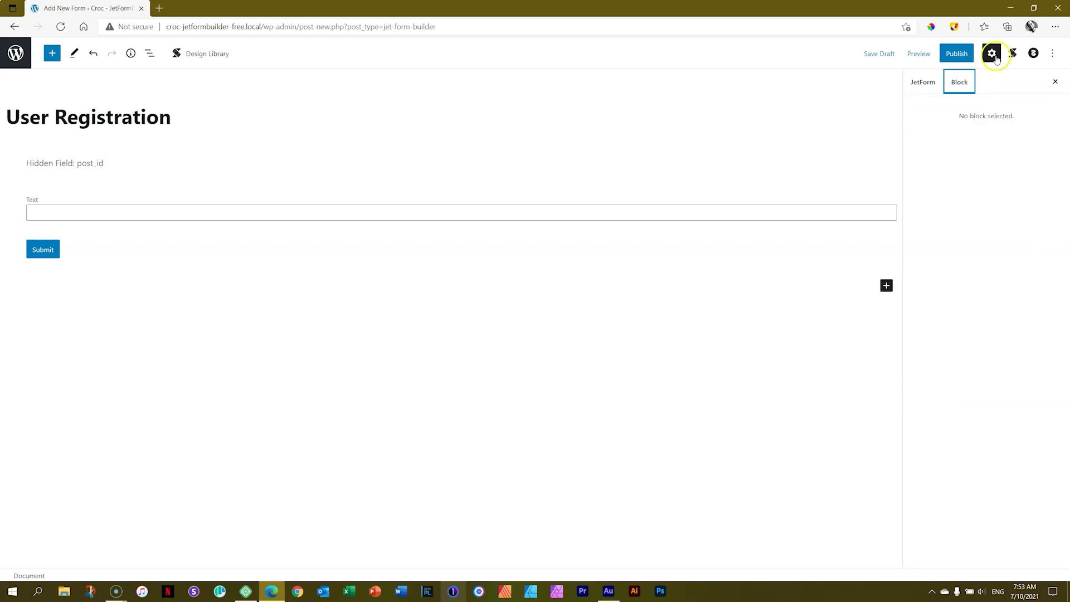
pyautogui.click(928, 84)
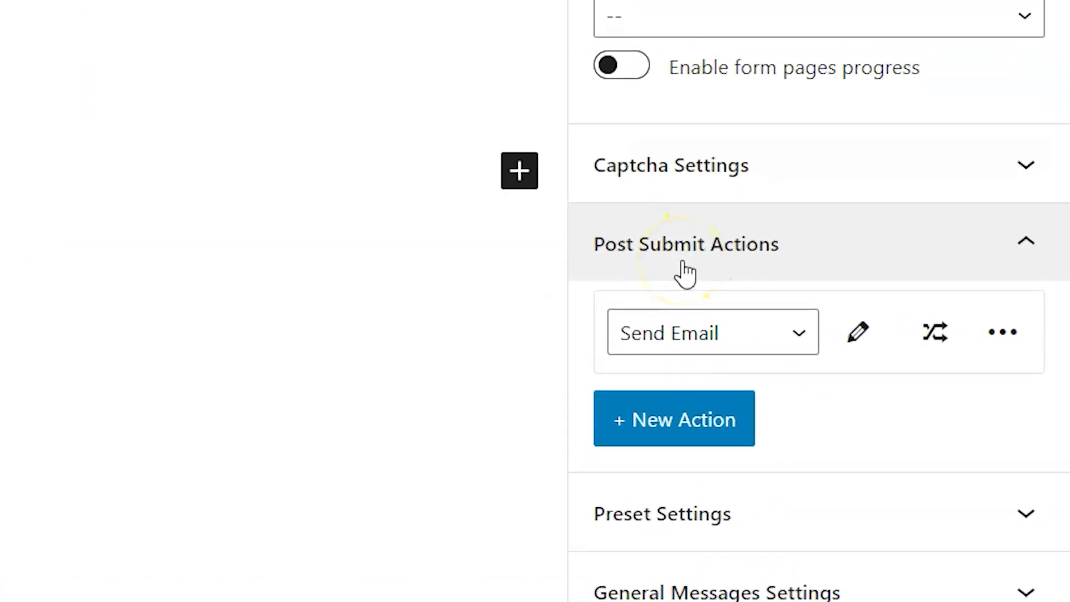
pyautogui.click(789, 344)
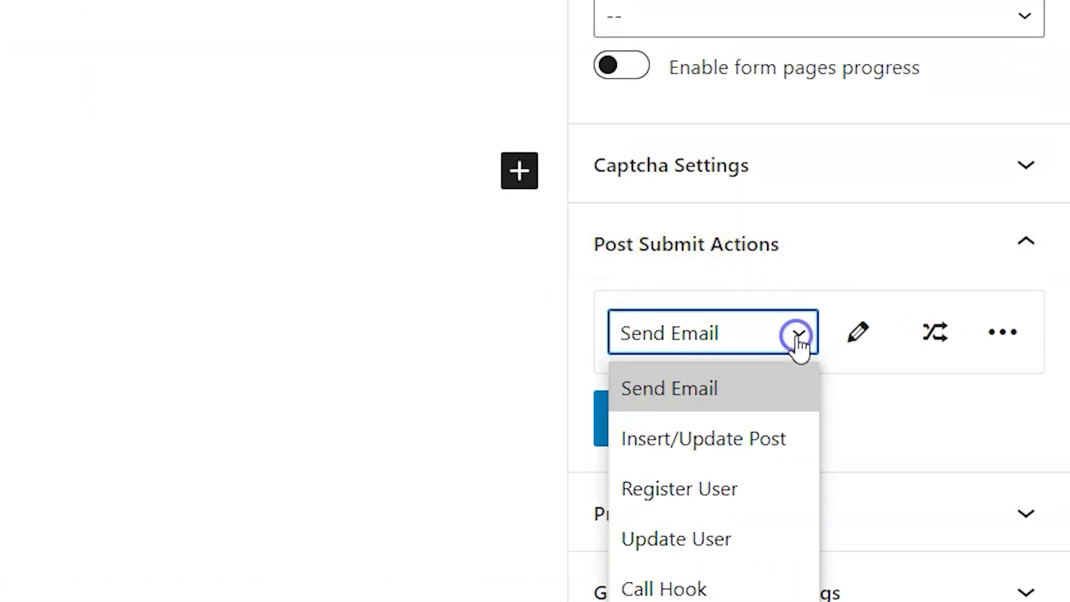
pyautogui.click(696, 502)
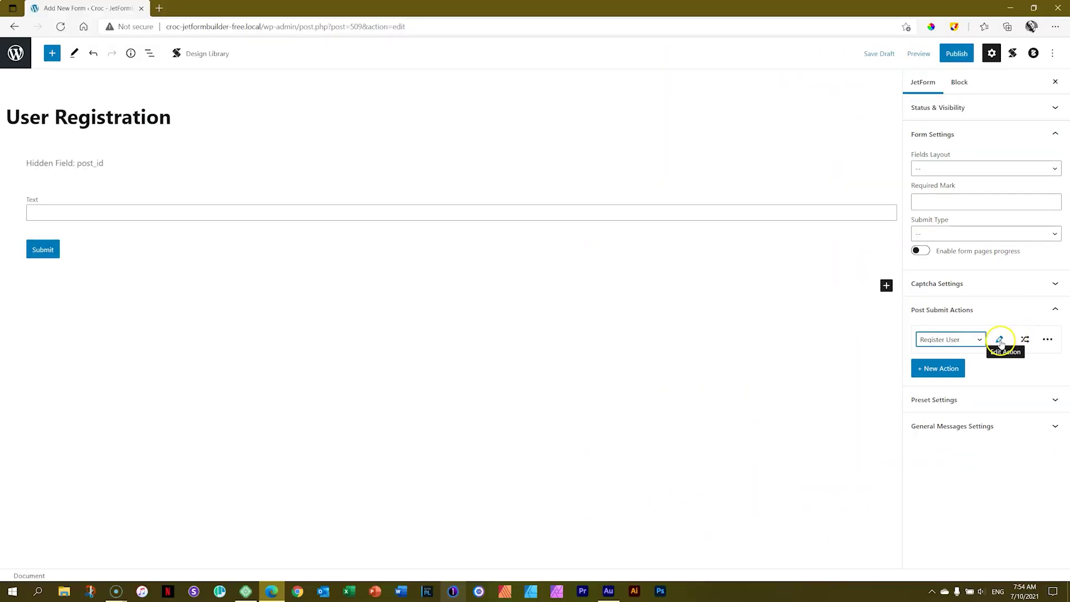
# Give the Register User action the Subscriber role and enable Log In User after Register
pyautogui.click(1000, 341)
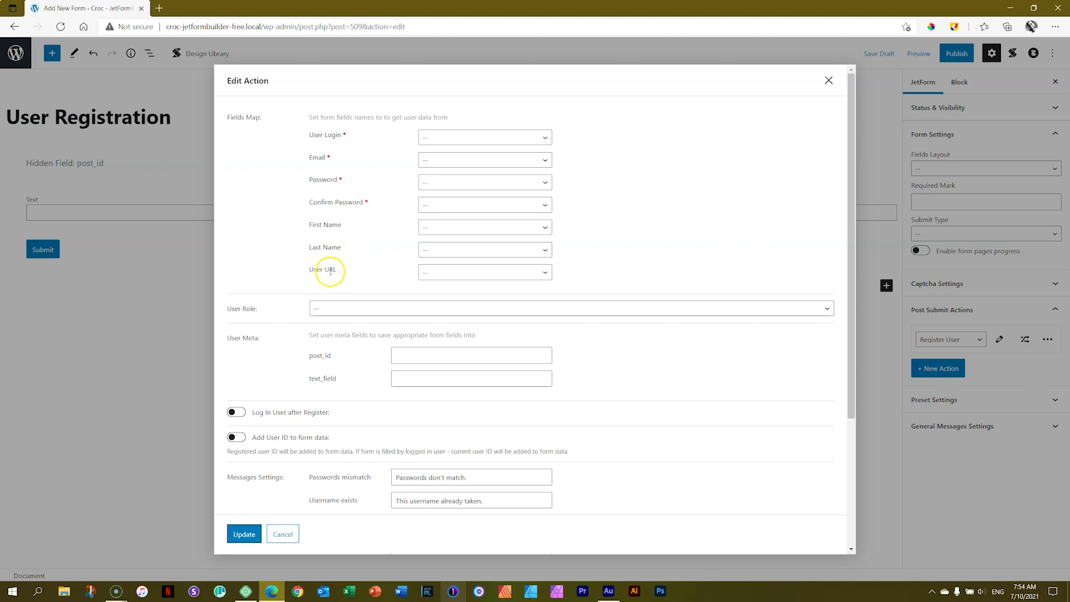
pyautogui.click(804, 308)
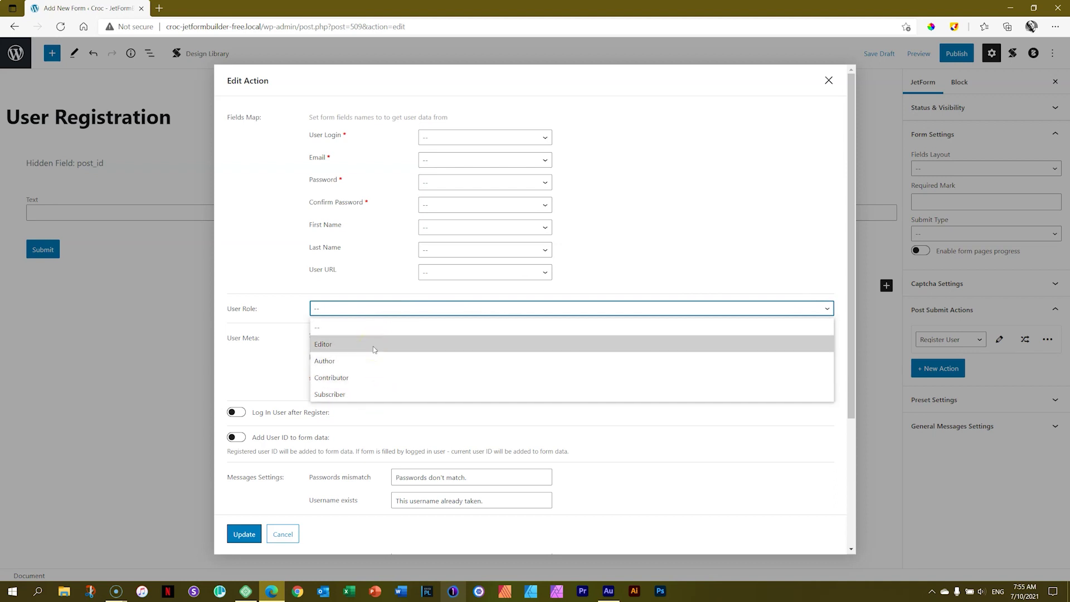
pyautogui.click(371, 396)
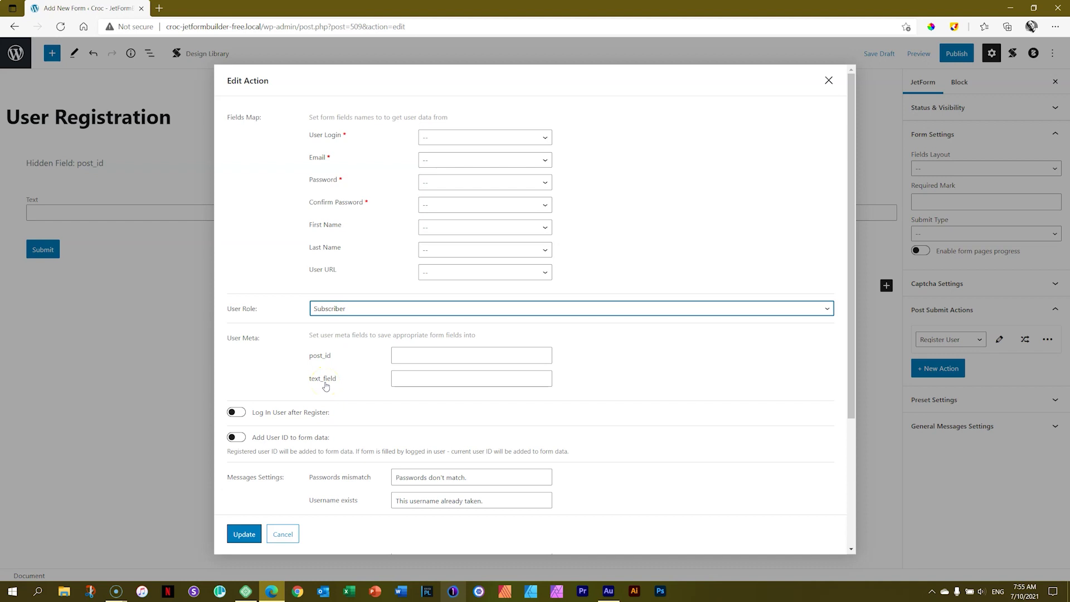
pyautogui.click(239, 412)
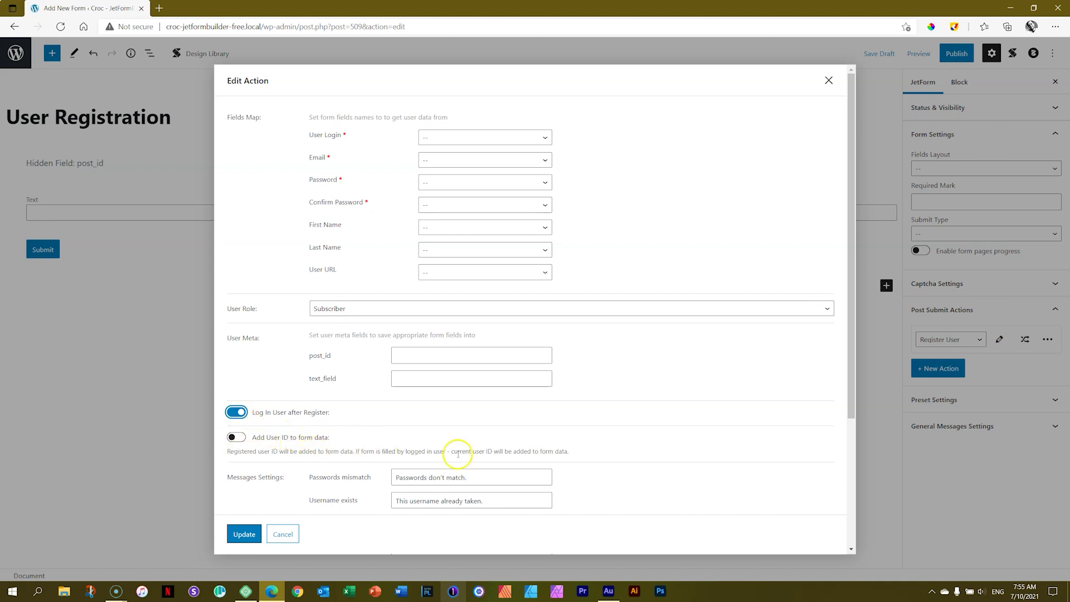
# Check the User Login field list without choosing, then close the Register User settings
pyautogui.scroll(-3, 512, 449)
pyautogui.click(849, 293)
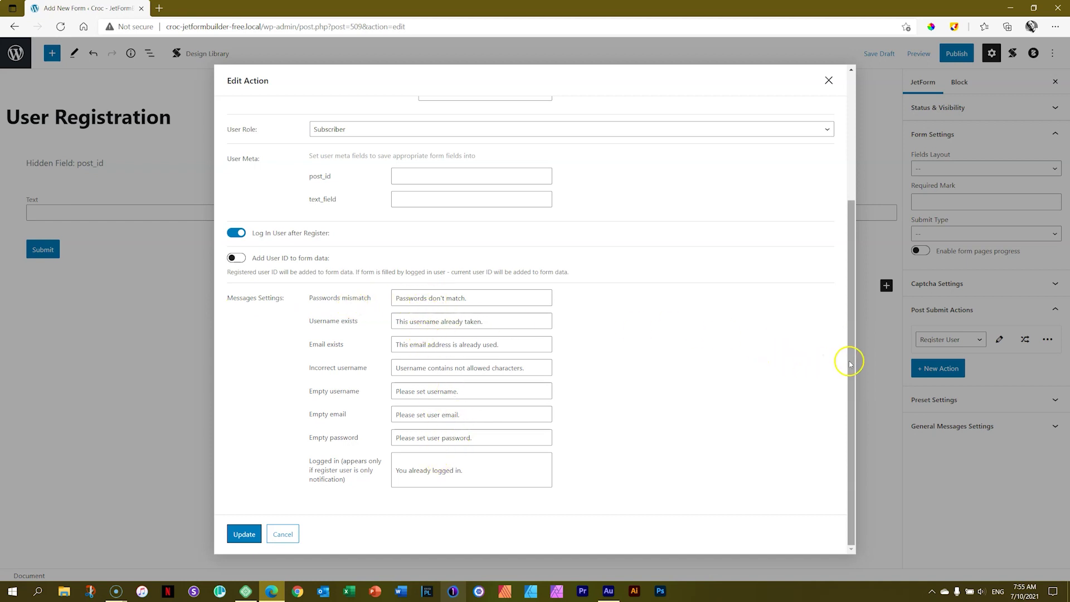
pyautogui.moveTo(847, 359); pyautogui.dragTo(842, 219)
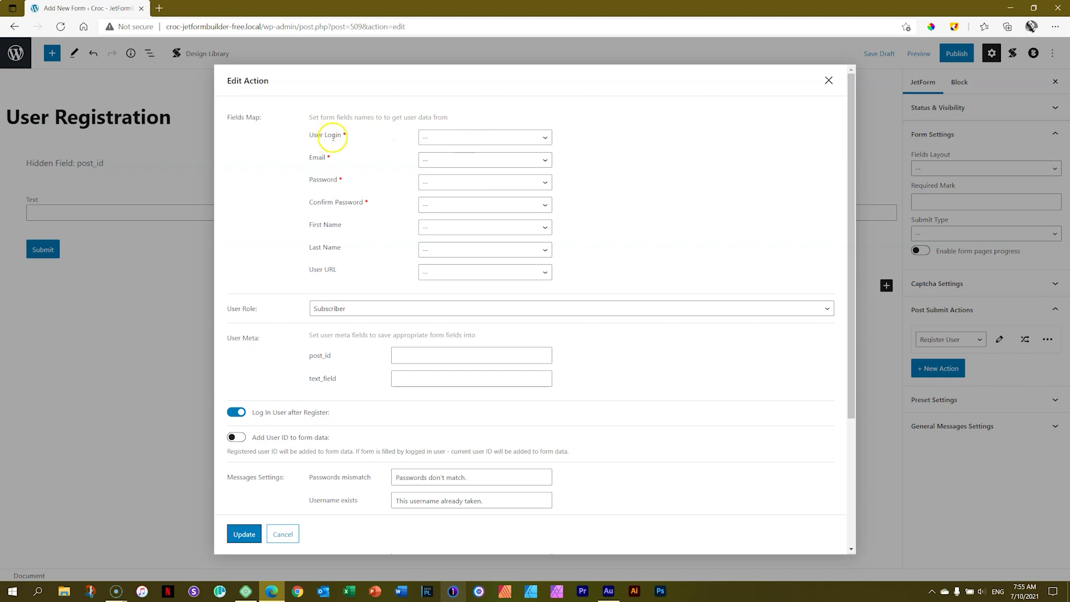
pyautogui.click(483, 137)
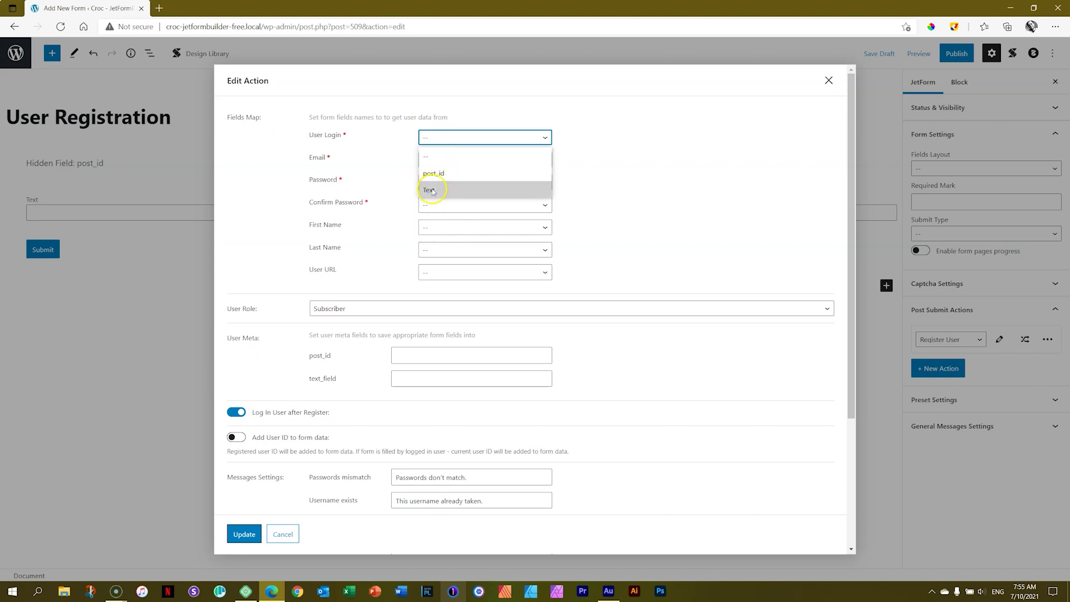
pyautogui.click(535, 138)
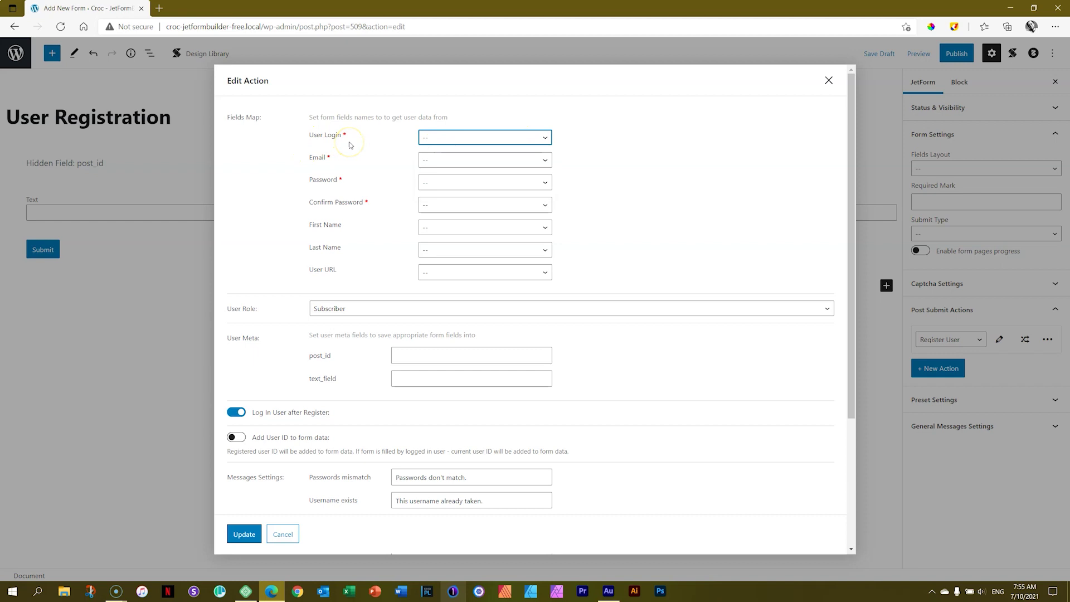
pyautogui.click(828, 81)
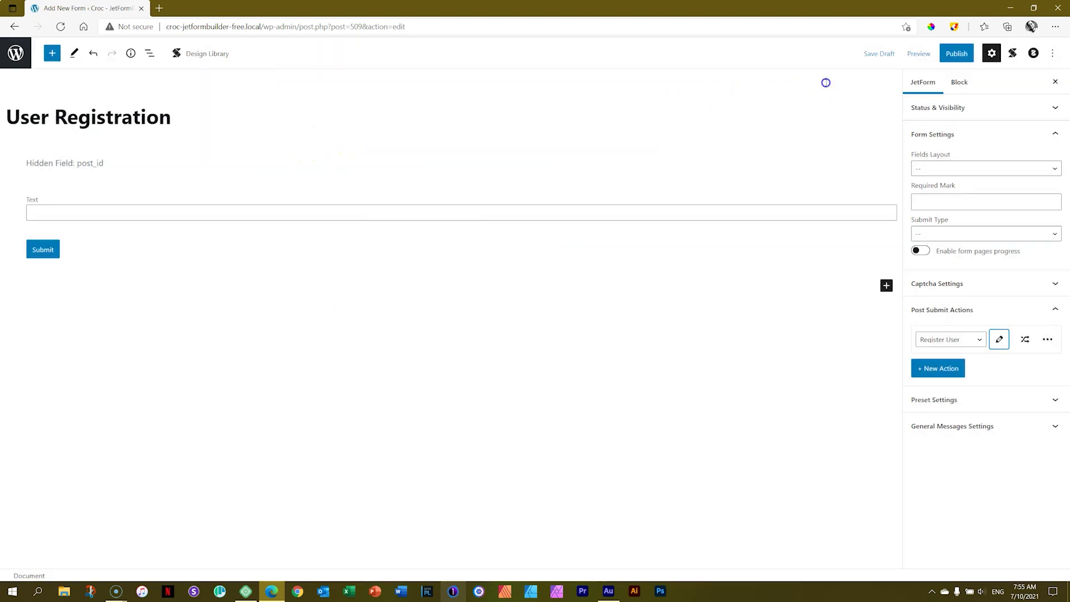
# Relabel the Text field as Username, name it username_field, and make it required
pyautogui.click(107, 213)
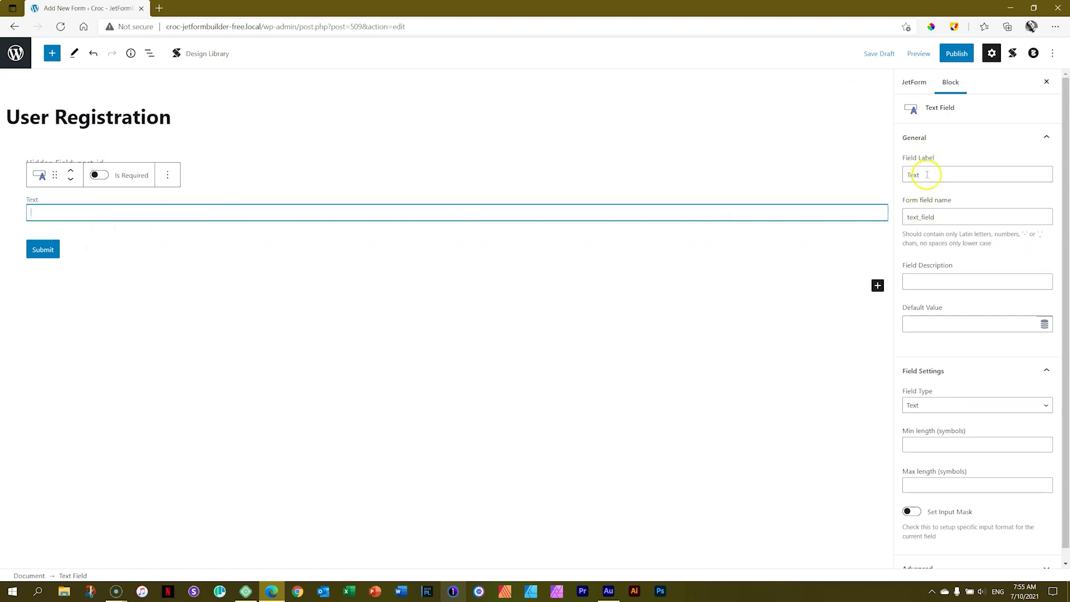
pyautogui.moveTo(930, 173); pyautogui.dragTo(886, 179)
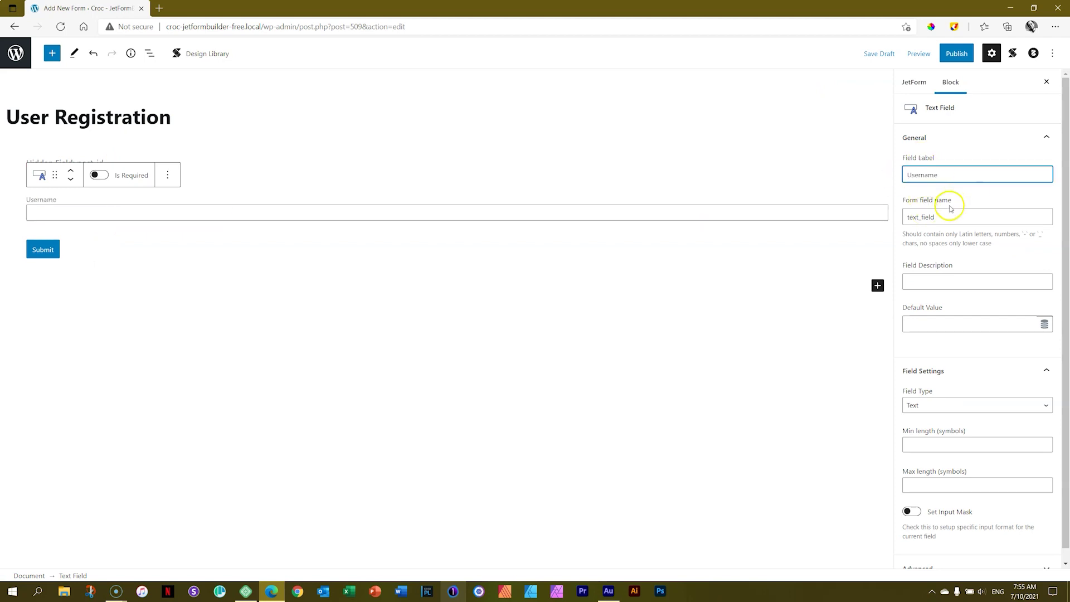
pyautogui.moveTo(947, 216); pyautogui.dragTo(857, 215)
pyautogui.write('username')
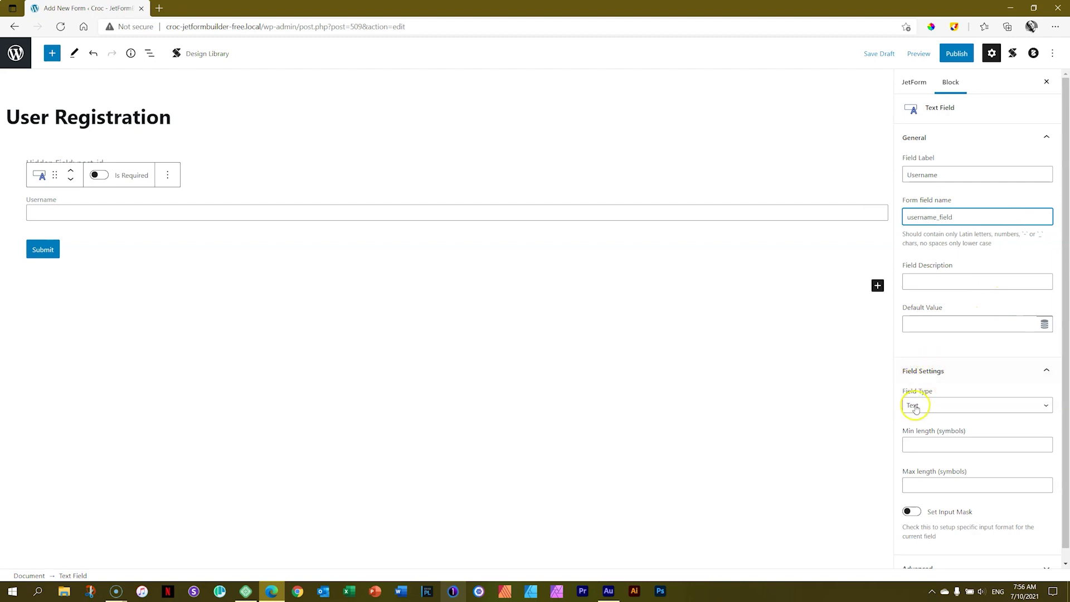
pyautogui.moveTo(1065, 370); pyautogui.dragTo(1065, 369)
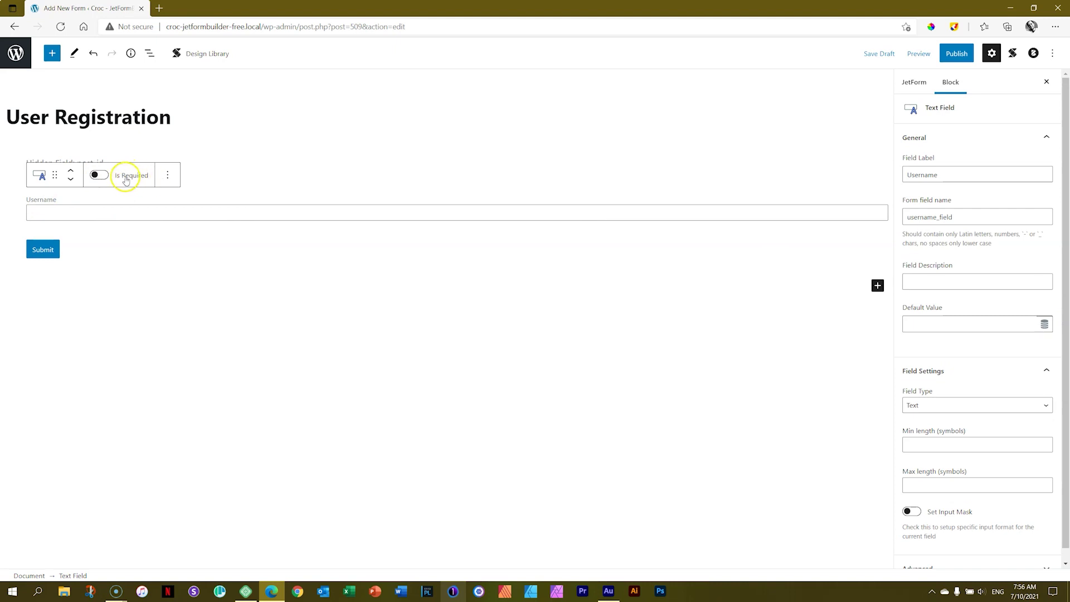
pyautogui.click(122, 177)
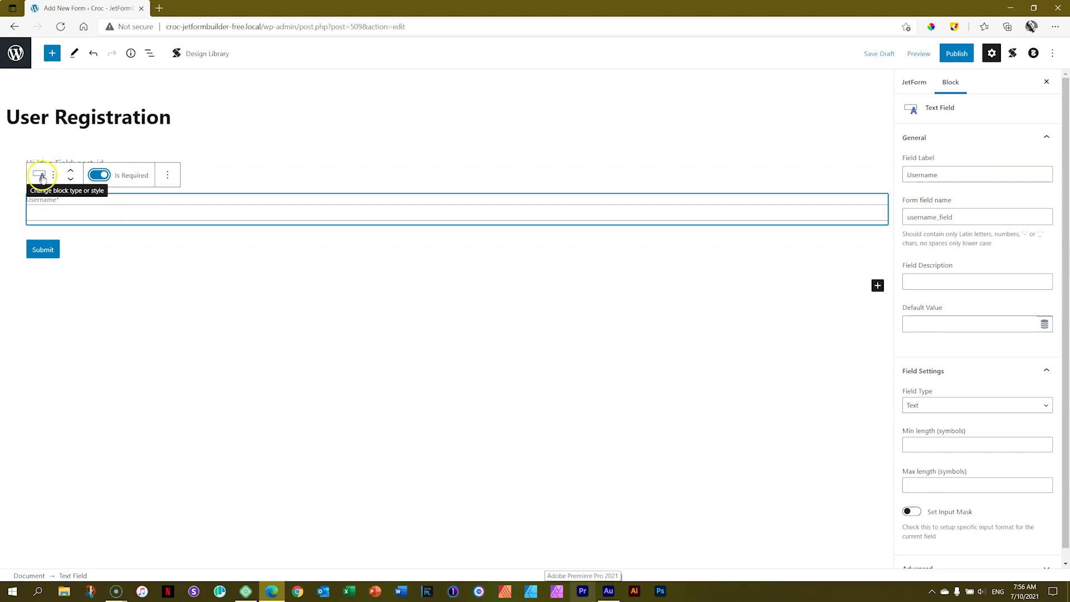
pyautogui.click(166, 176)
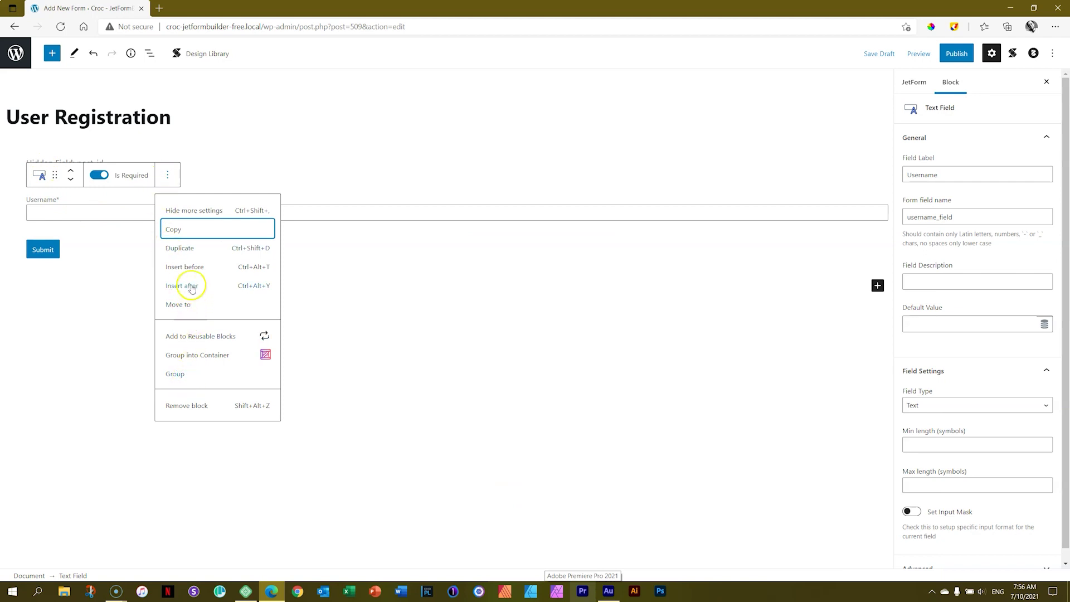
# Duplicate Username into an Email field named email_field with the Email field type
pyautogui.click(187, 250)
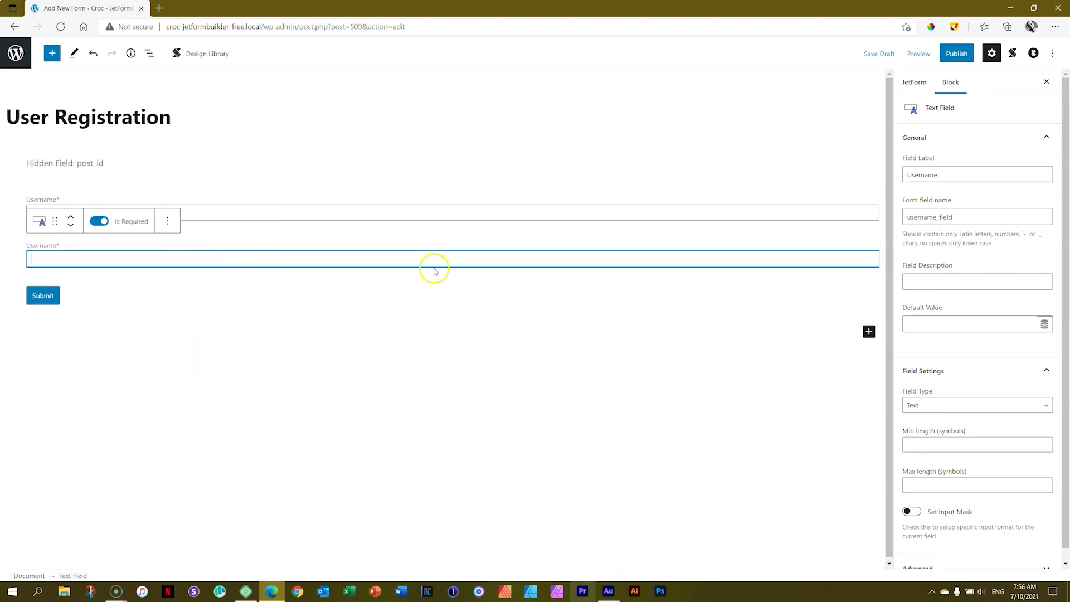
pyautogui.doubleClick(951, 175)
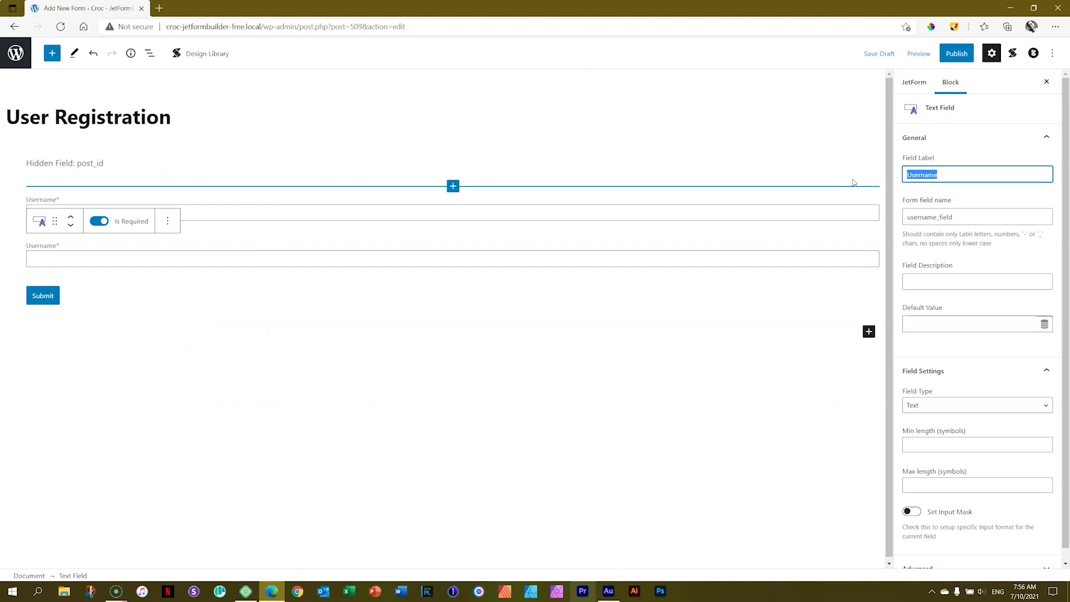
pyautogui.write('Email')
pyautogui.press('Tab')
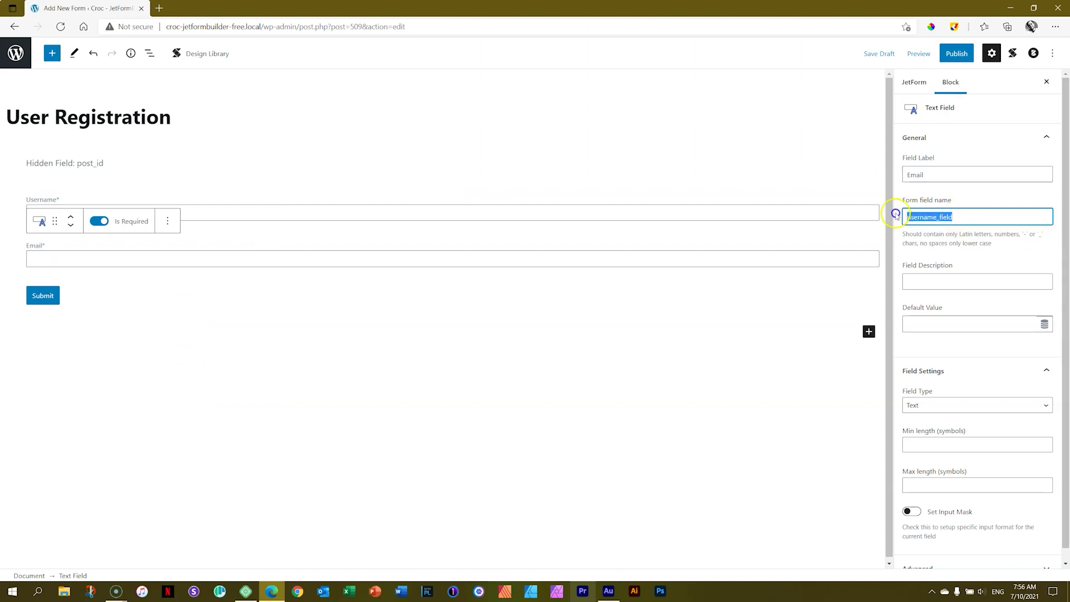
pyautogui.write('email')
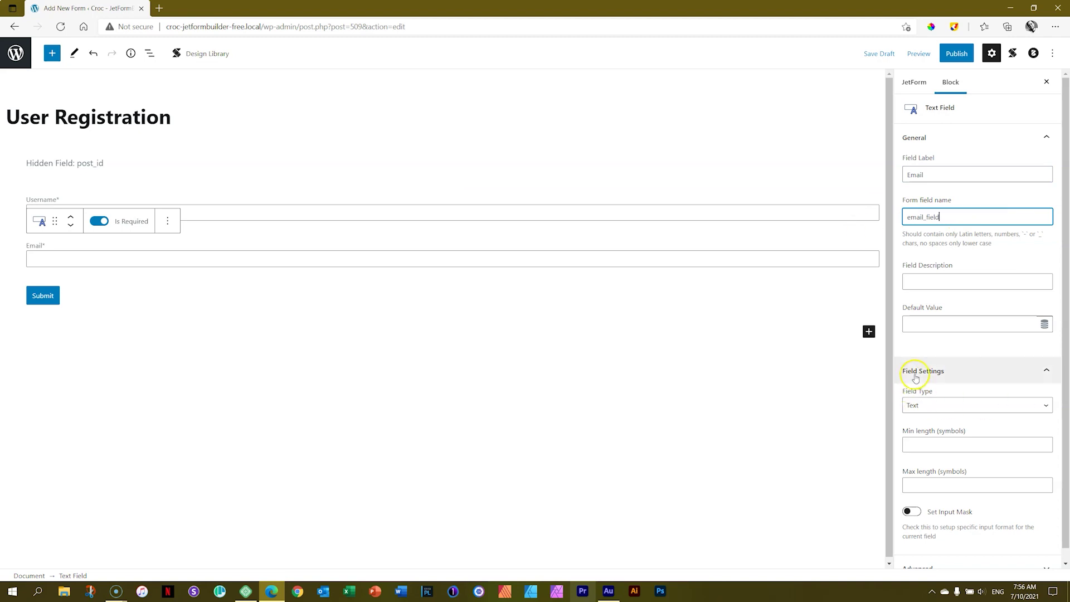
pyautogui.click(914, 405)
pyautogui.click(914, 440)
pyautogui.scroll(-1, 1066, 464)
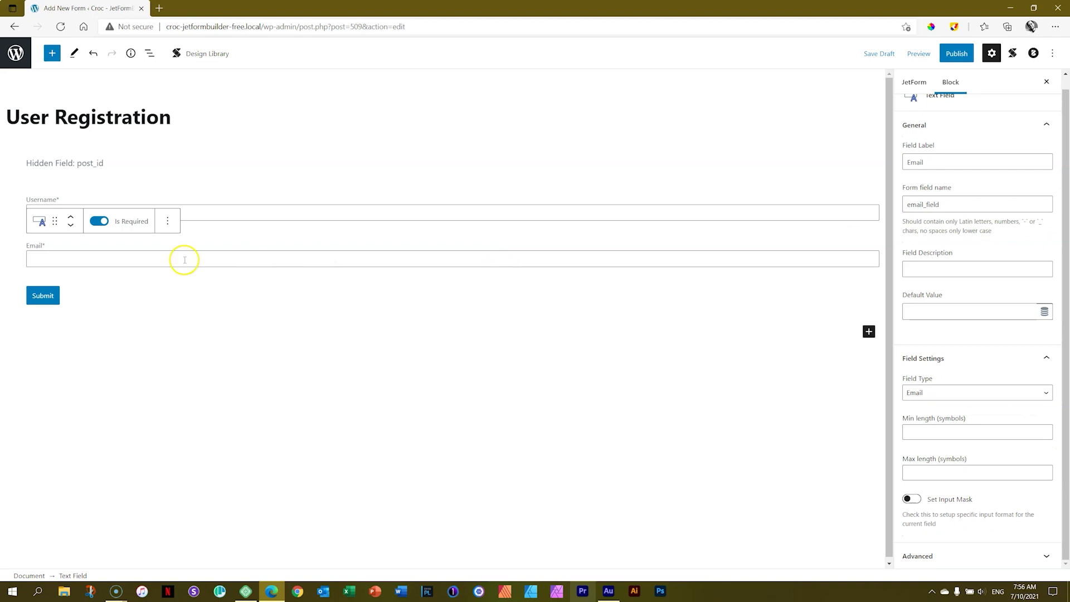
# Duplicate the Email field into a Password field named password_field and change its field type
pyautogui.click(167, 220)
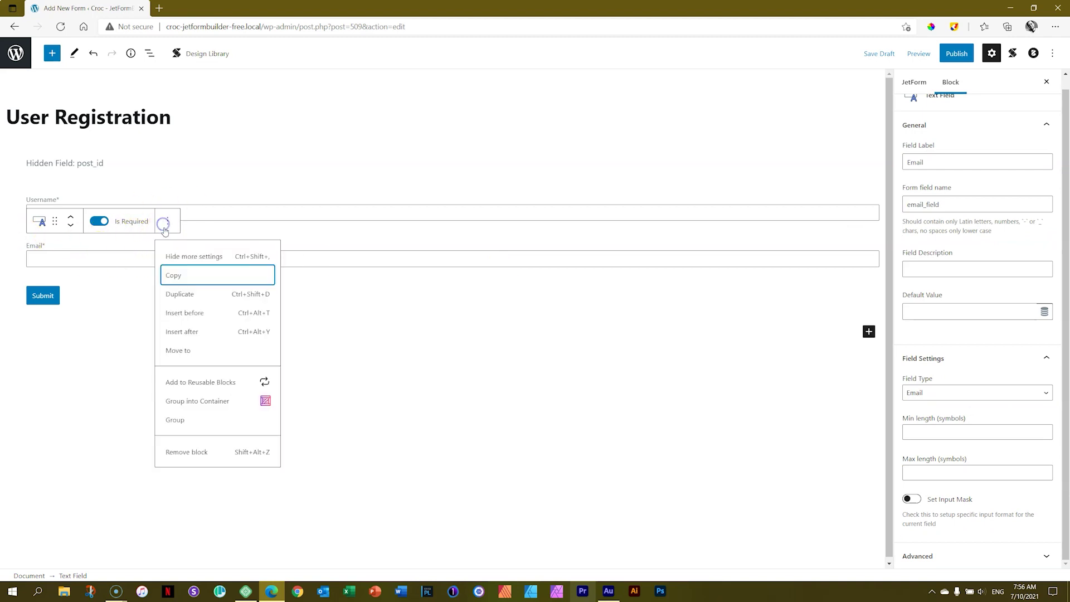
pyautogui.click(189, 294)
pyautogui.doubleClick(947, 163)
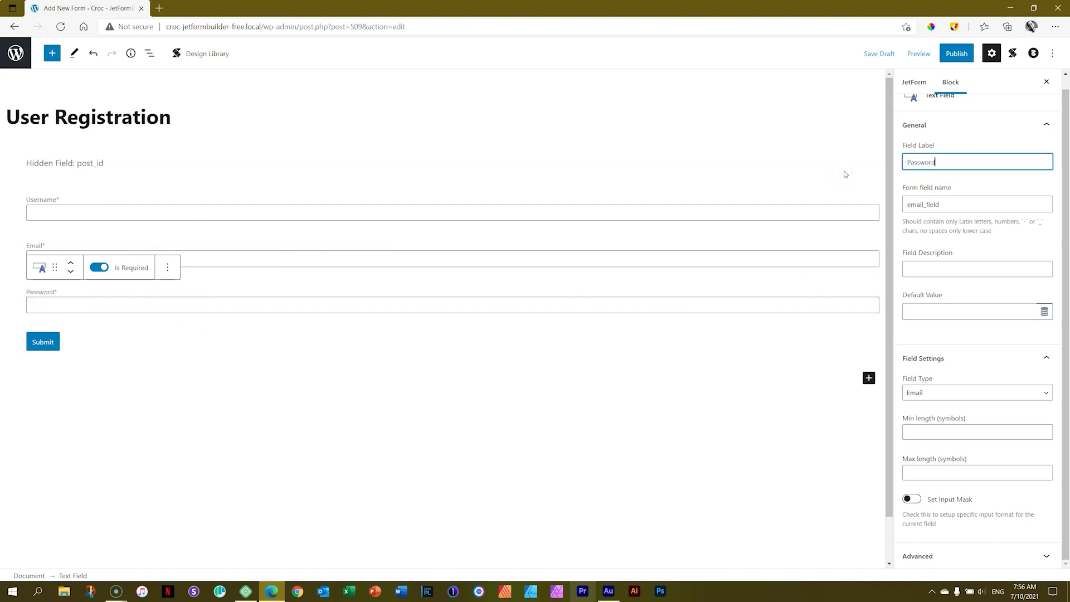
pyautogui.doubleClick(948, 205)
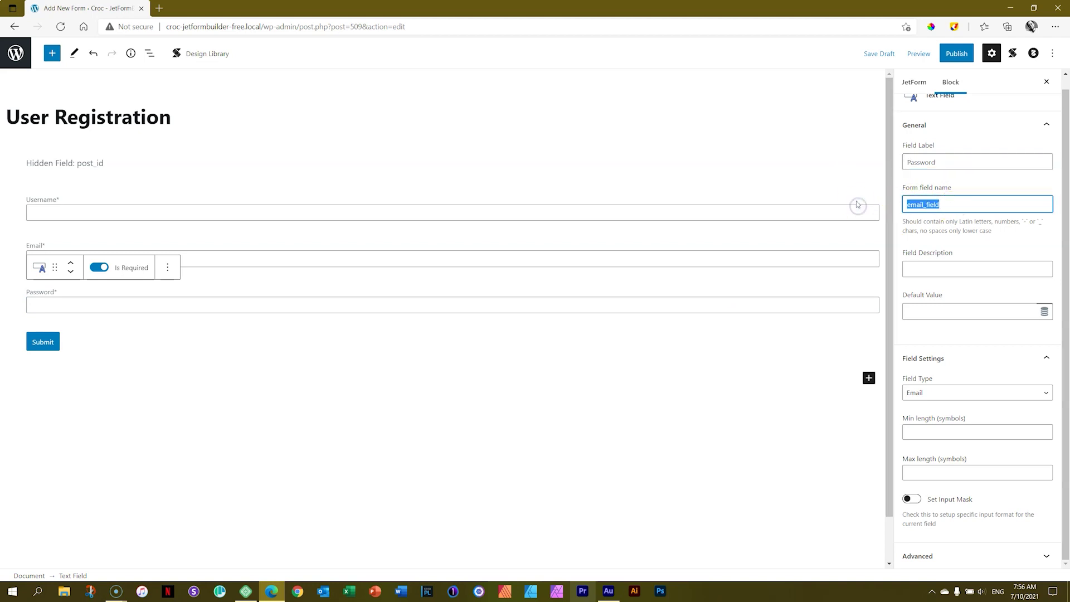
pyautogui.write('password')
pyautogui.click(918, 393)
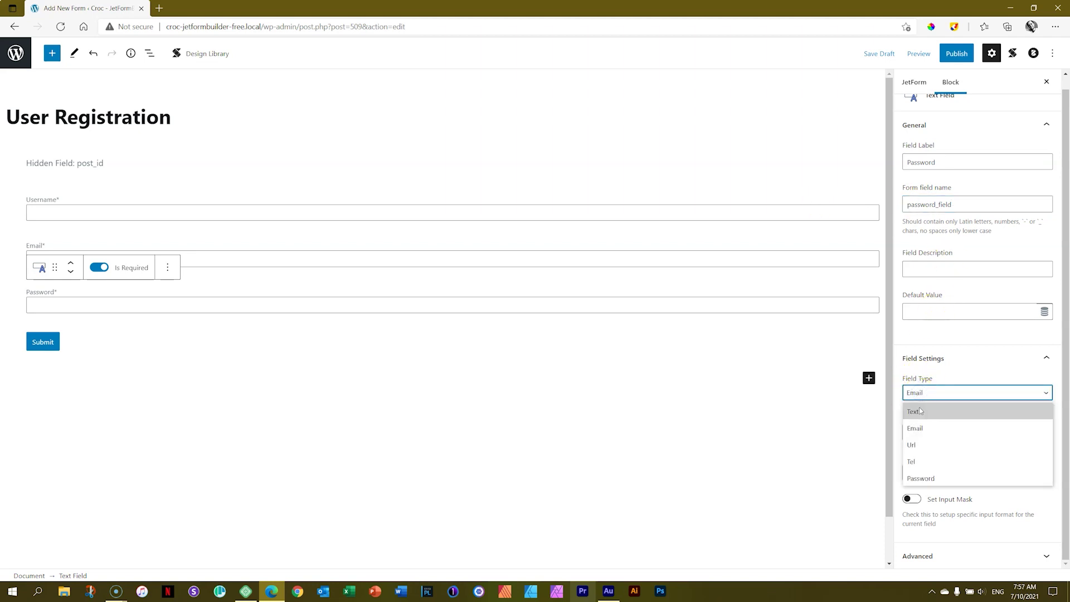
pyautogui.click(915, 411)
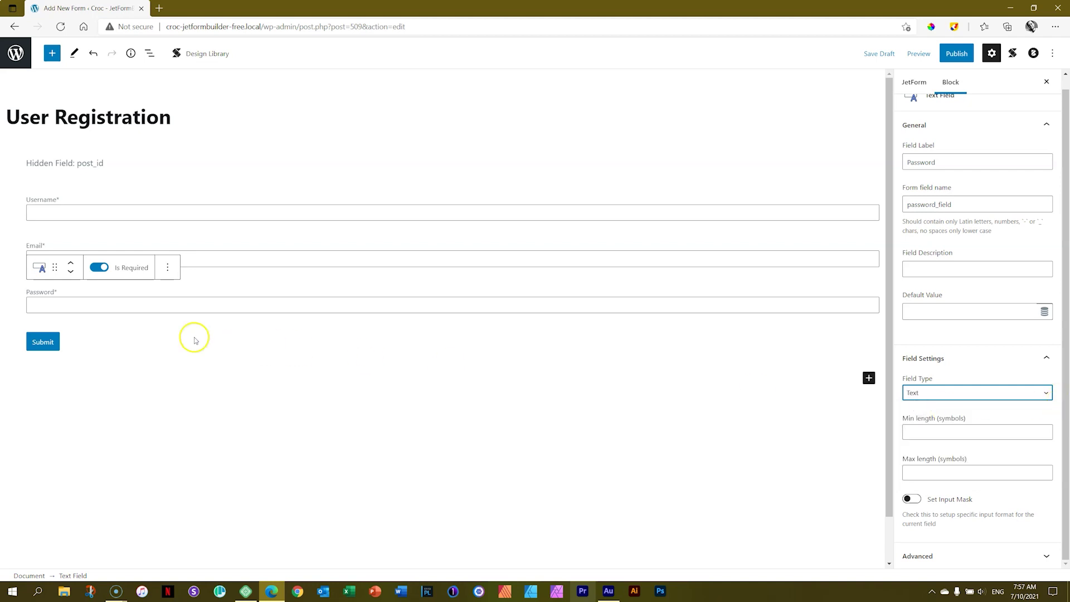
# Duplicate the Password field as 'Confirm Password' named password_confirm_field
pyautogui.click(167, 268)
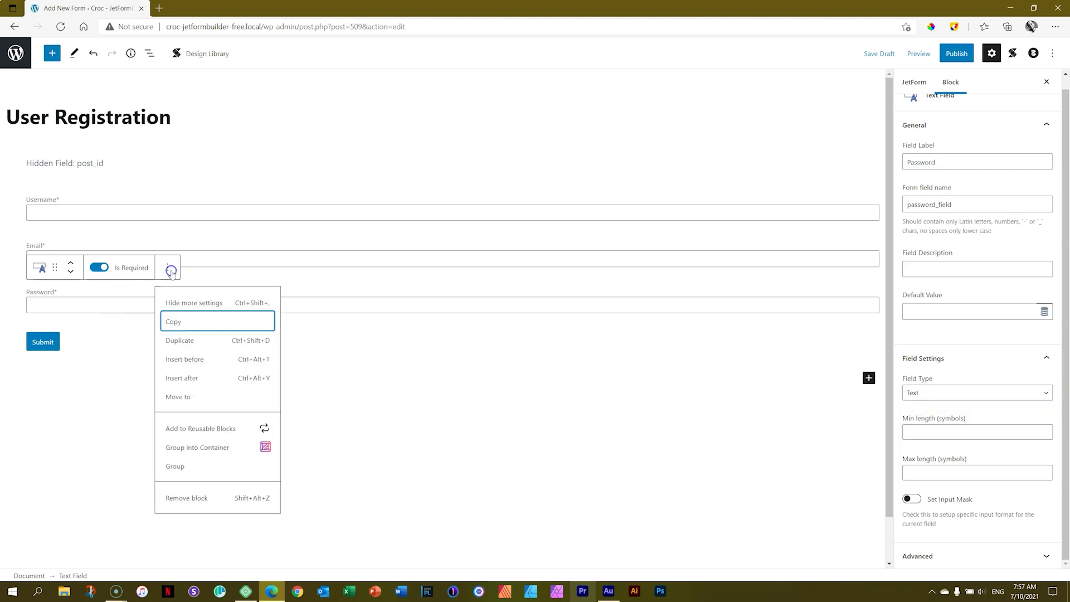
pyautogui.click(182, 341)
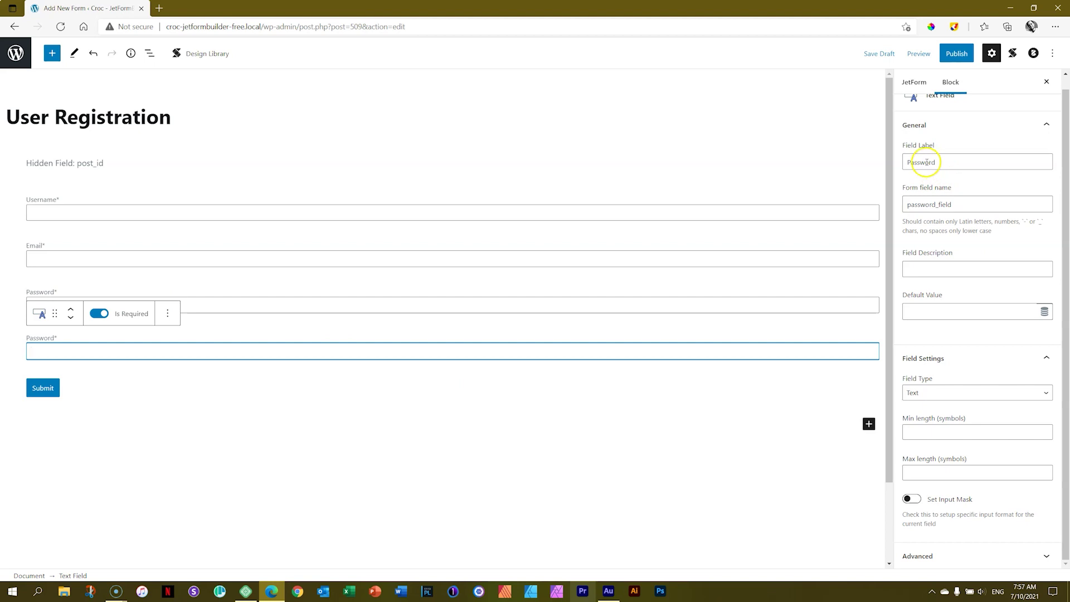
pyautogui.click(965, 163)
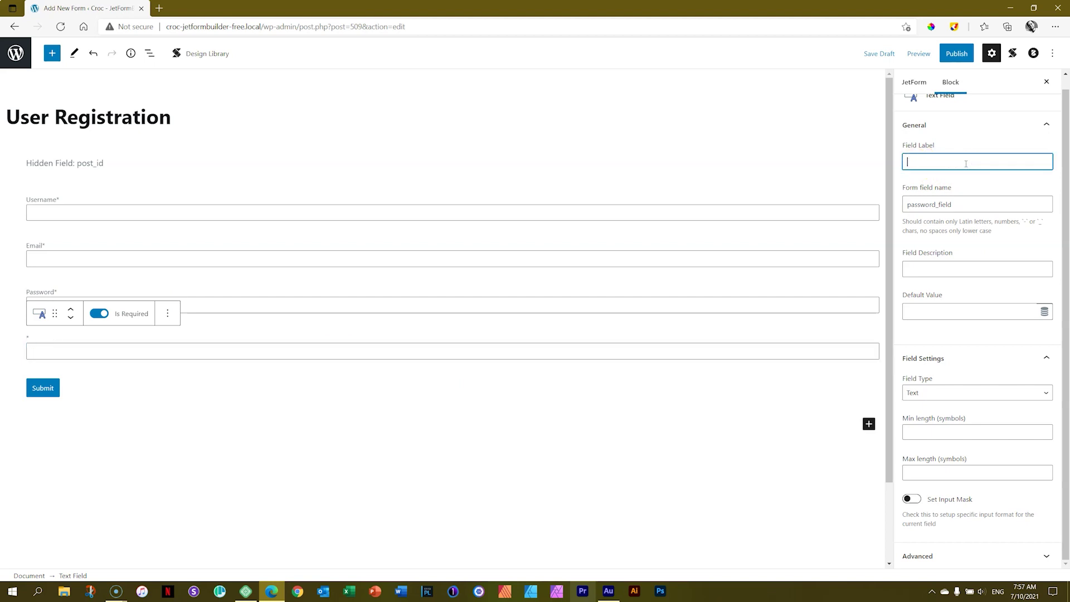
pyautogui.write('Confirm Password')
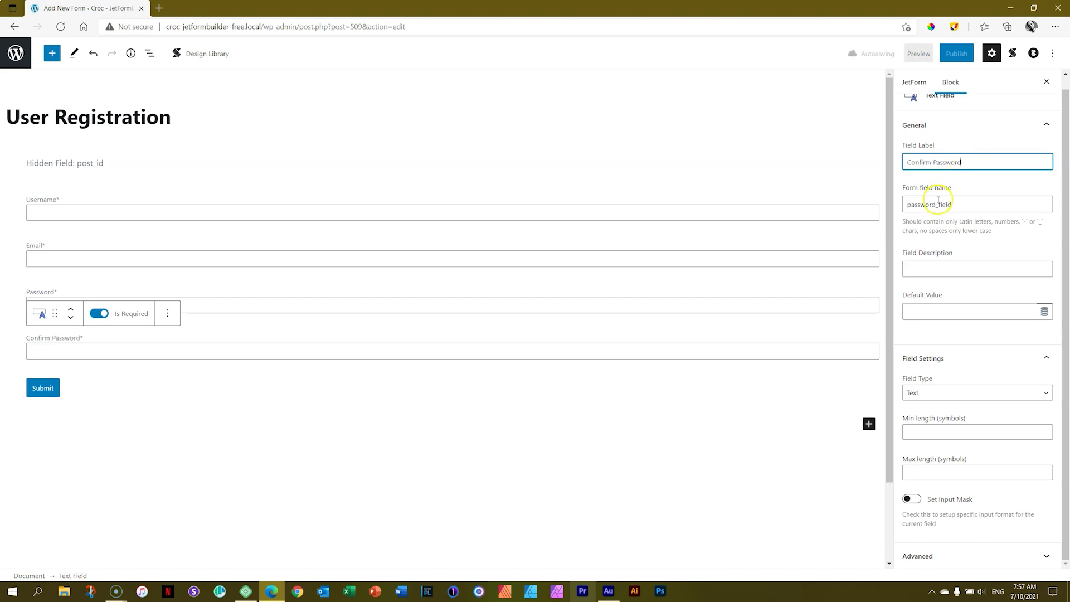
pyautogui.click(944, 203)
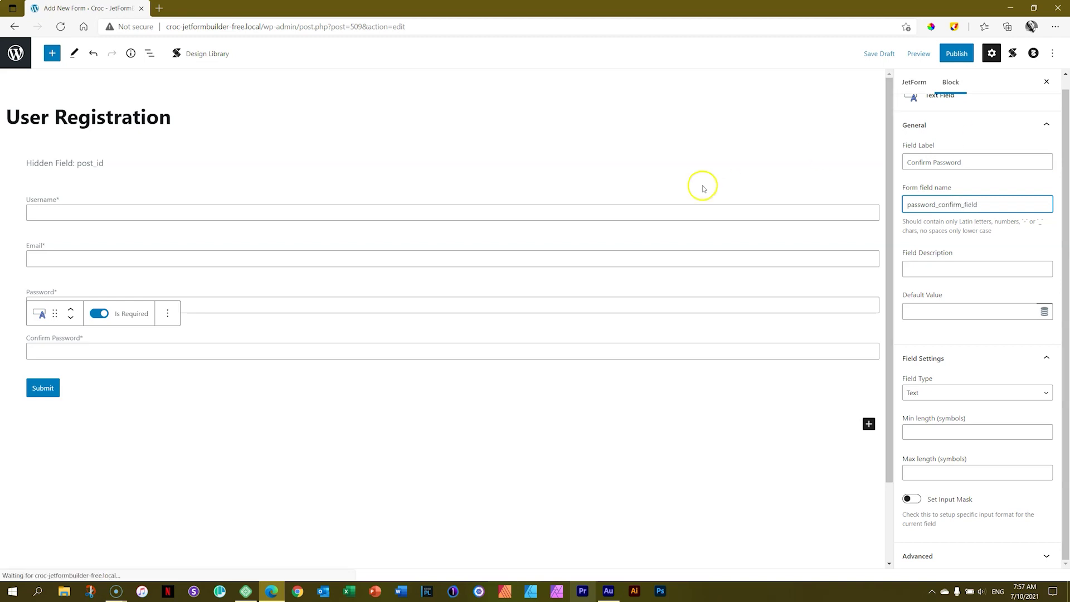
# Publish the User Registration form and show its form-wide JetForm settings
pyautogui.click(575, 471)
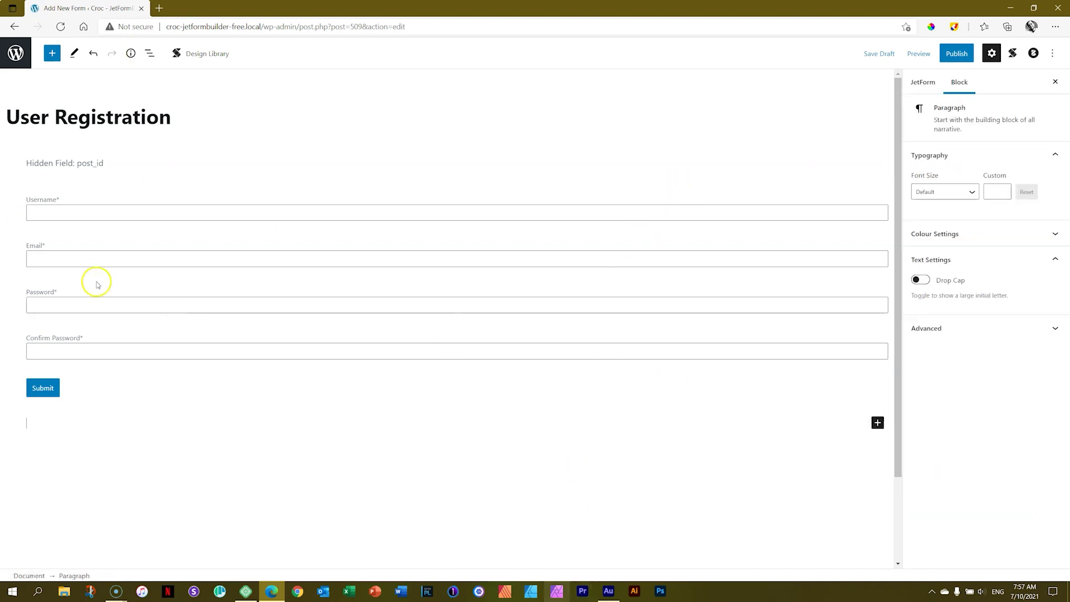
pyautogui.click(962, 55)
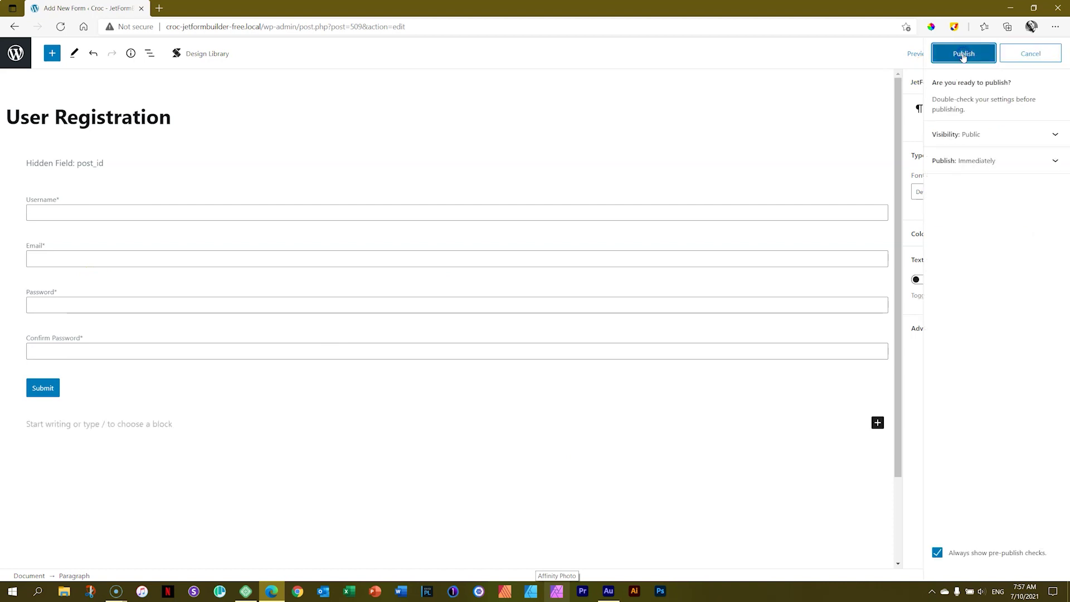
pyautogui.click(963, 55)
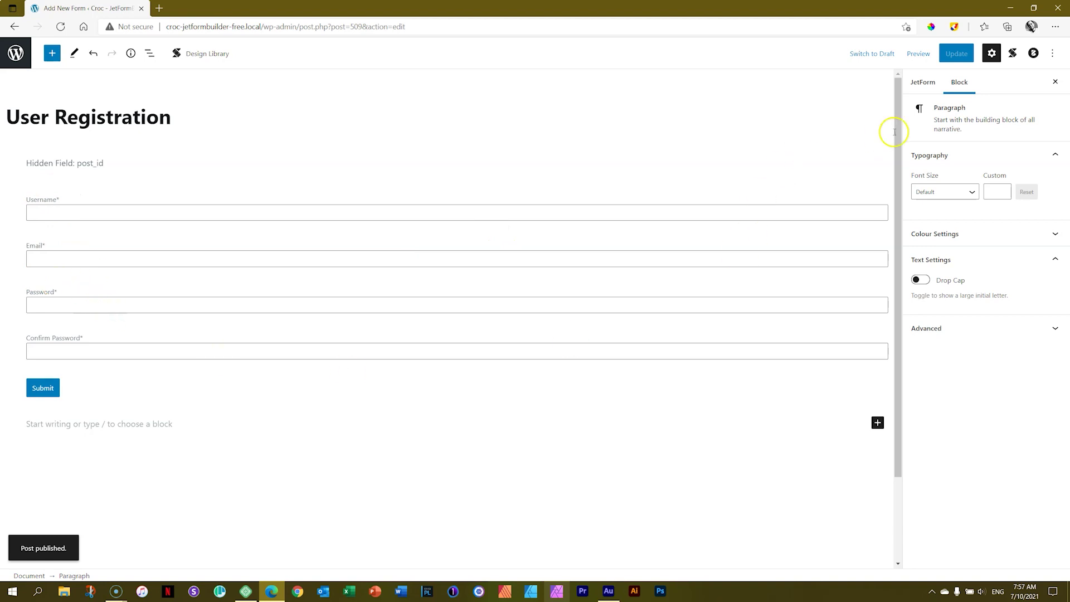
pyautogui.click(923, 83)
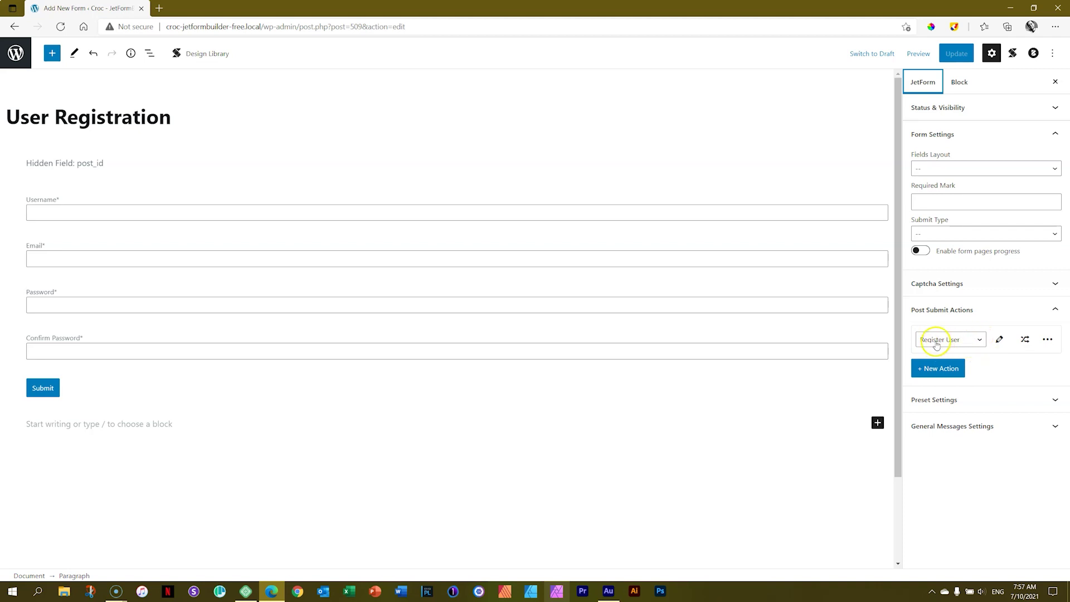
# Map User Login, Email, Password and Confirm Password to their matching form fields
pyautogui.click(998, 341)
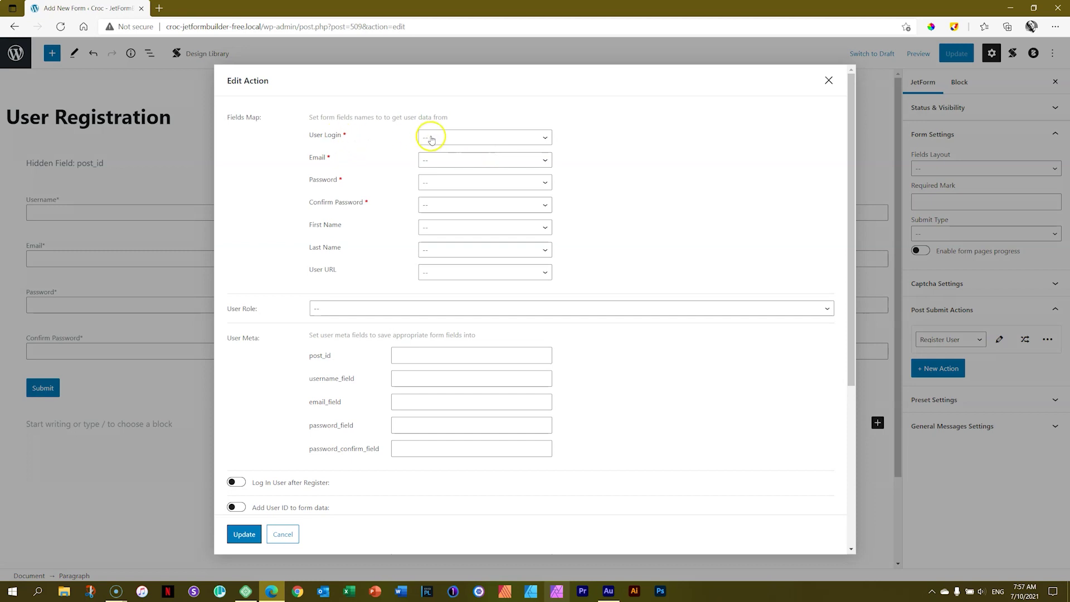
pyautogui.click(430, 137)
pyautogui.click(434, 189)
pyautogui.click(436, 162)
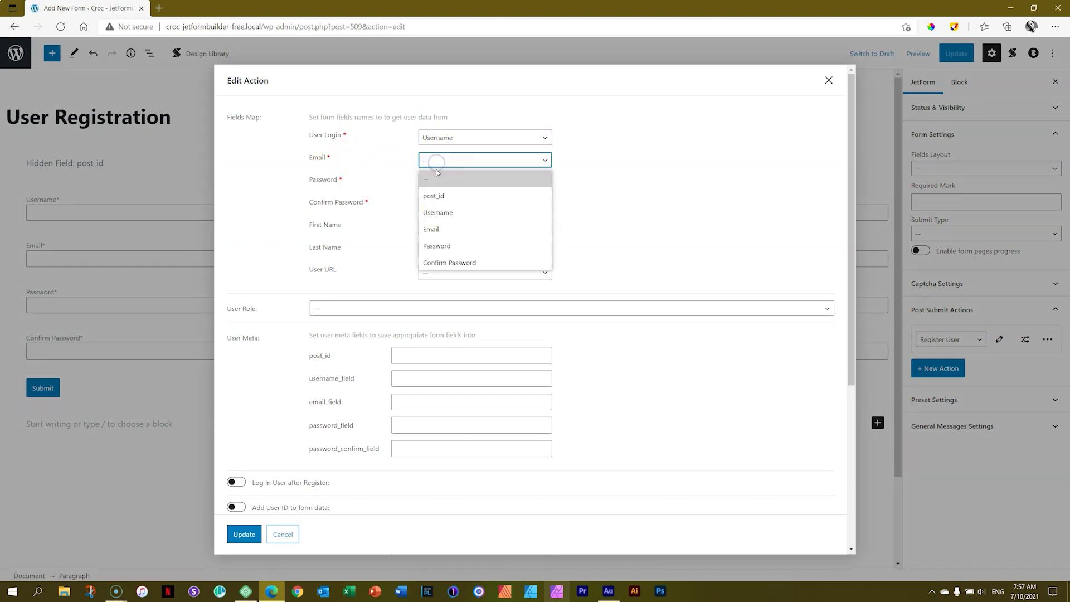
pyautogui.click(437, 230)
pyautogui.click(434, 183)
pyautogui.click(442, 268)
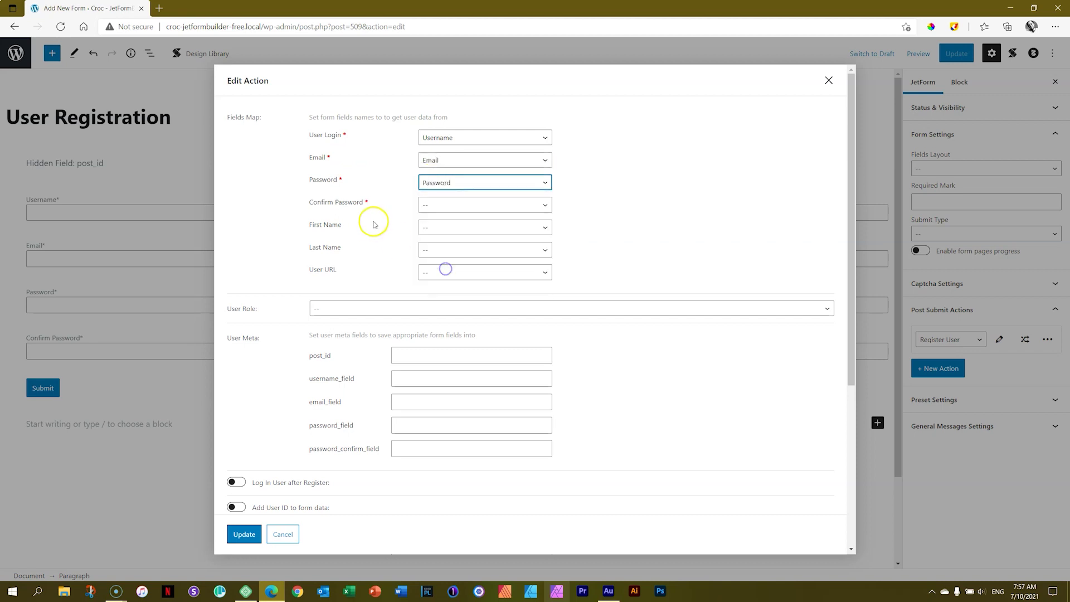
pyautogui.click(462, 208)
pyautogui.click(443, 307)
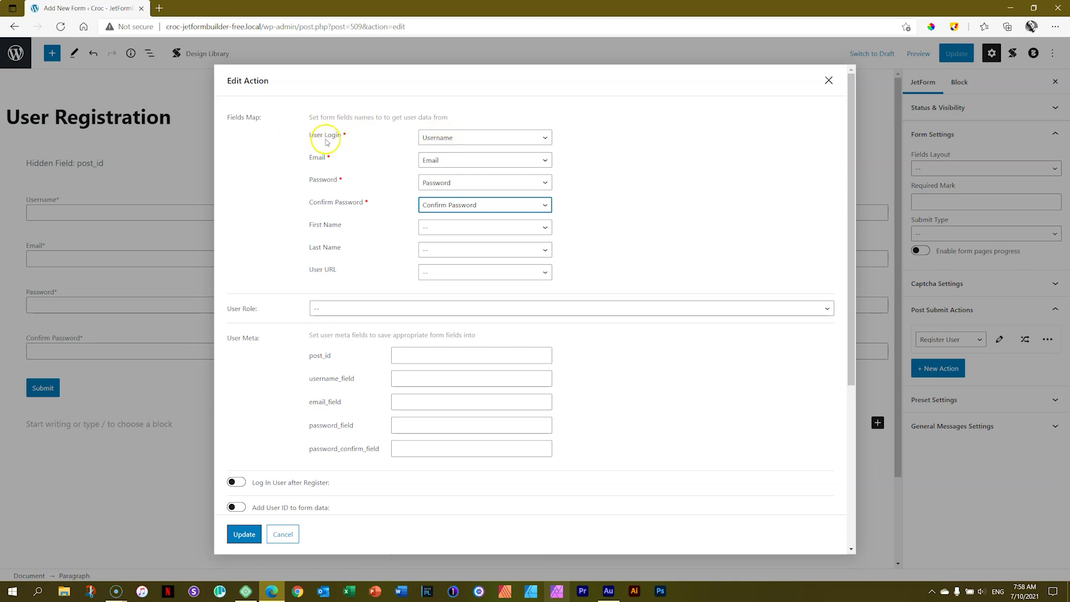
# Give new users the Subscriber role, enable Log In User after Register, and update the action
pyautogui.click(788, 307)
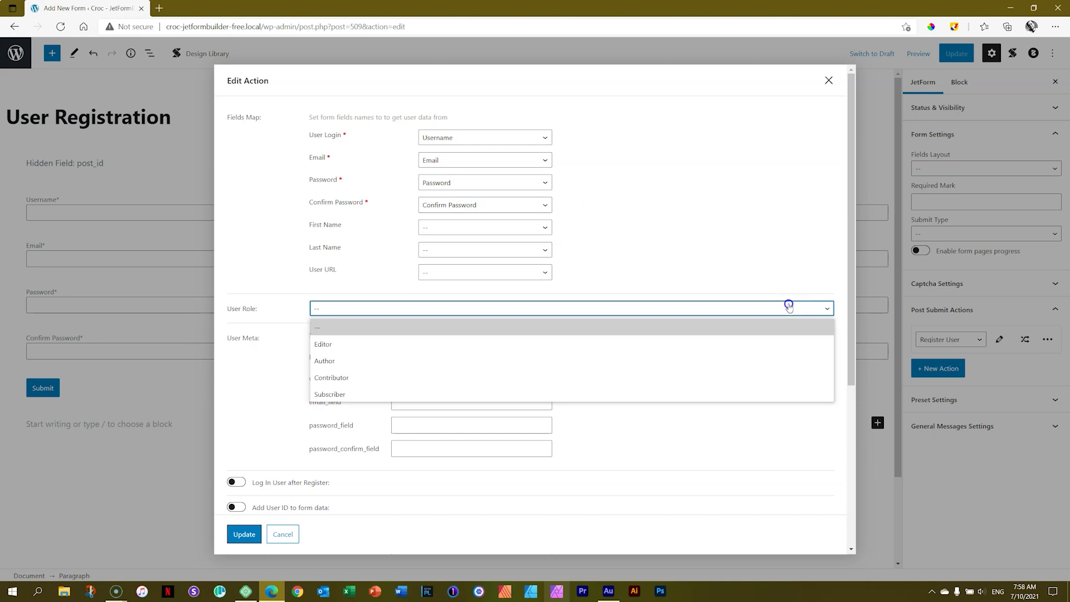
pyautogui.click(339, 394)
pyautogui.scroll(-5, 420, 370)
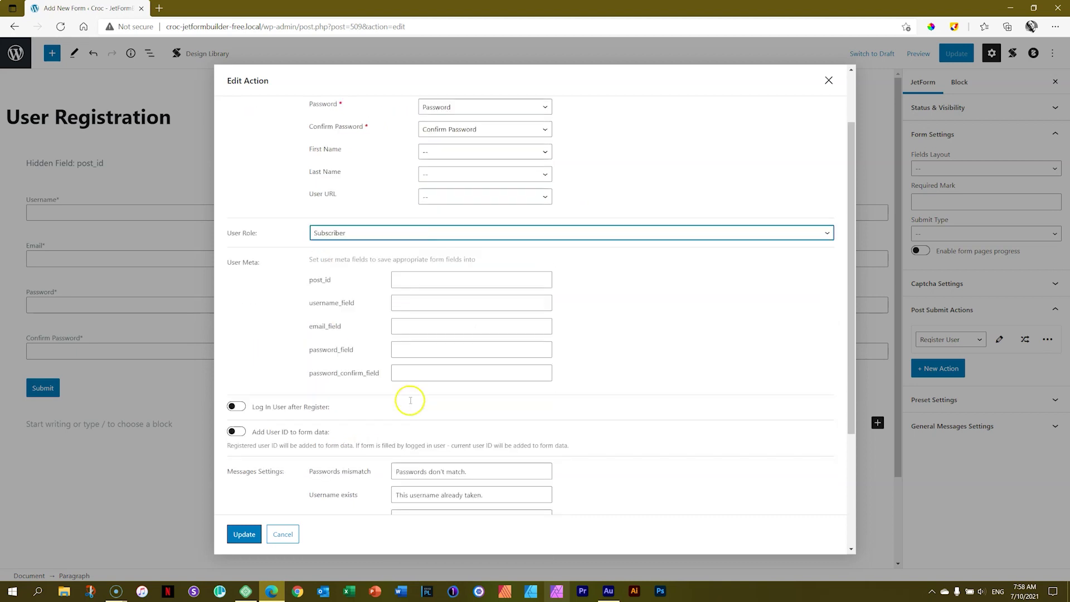
pyautogui.click(236, 233)
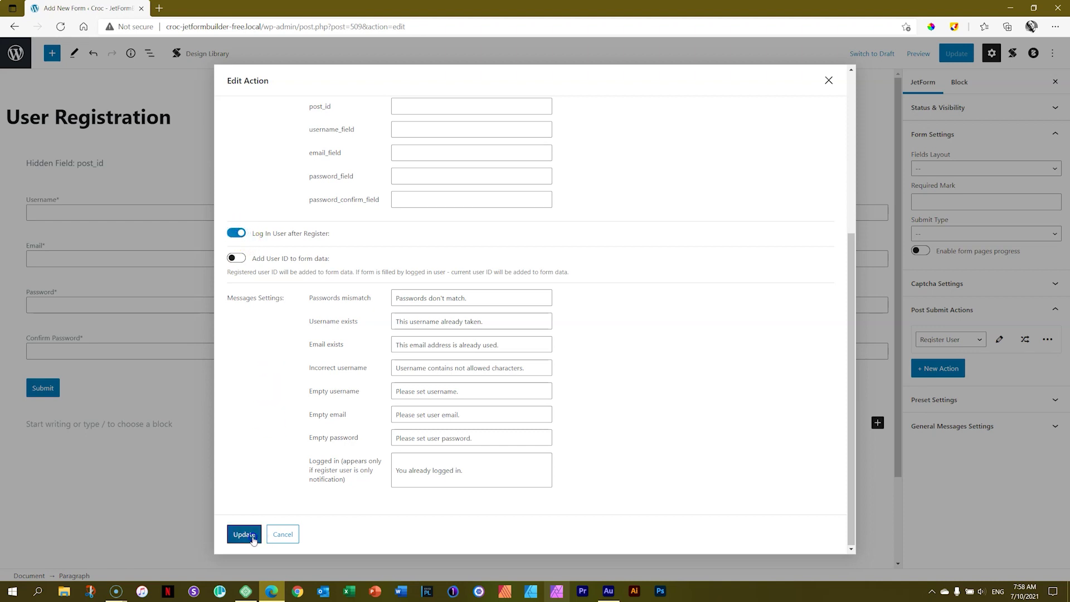
pyautogui.click(245, 533)
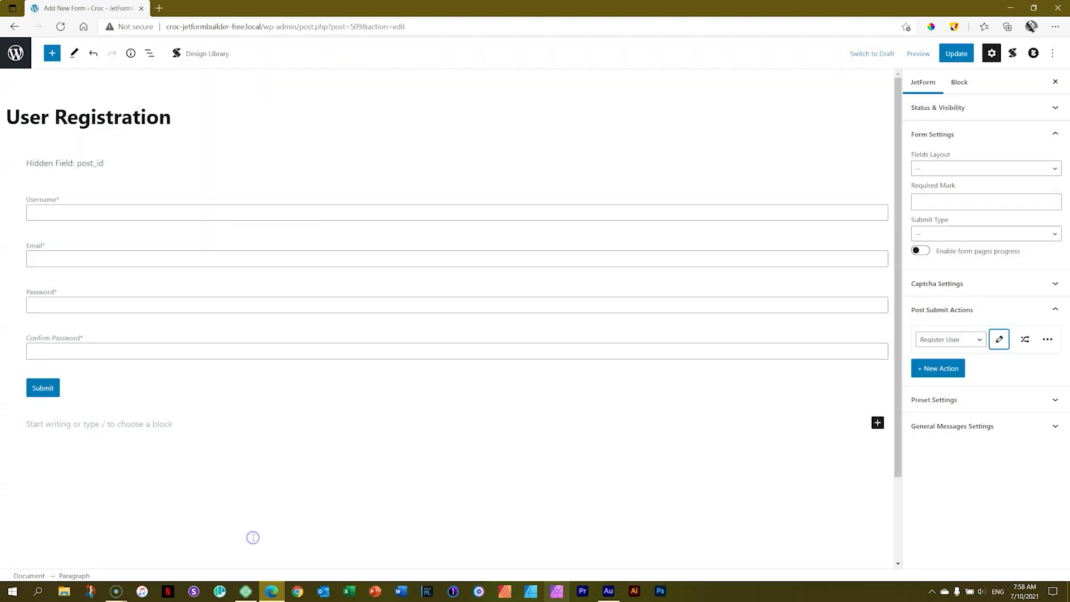
# Save the form, keep Register User as the submit action, and review its settings
pyautogui.click(956, 54)
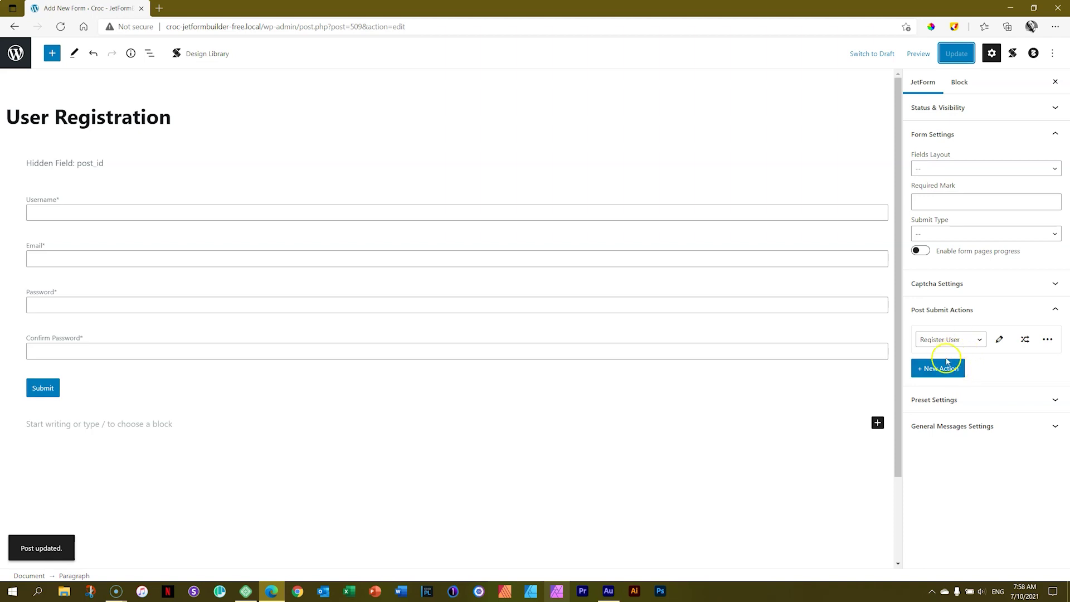
pyautogui.click(982, 341)
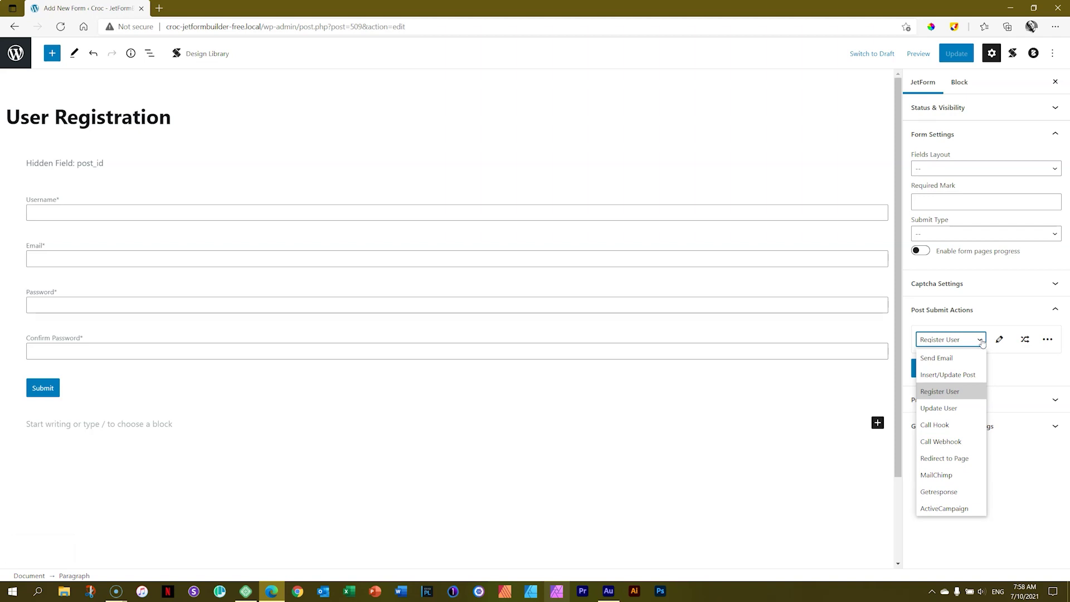
pyautogui.click(982, 341)
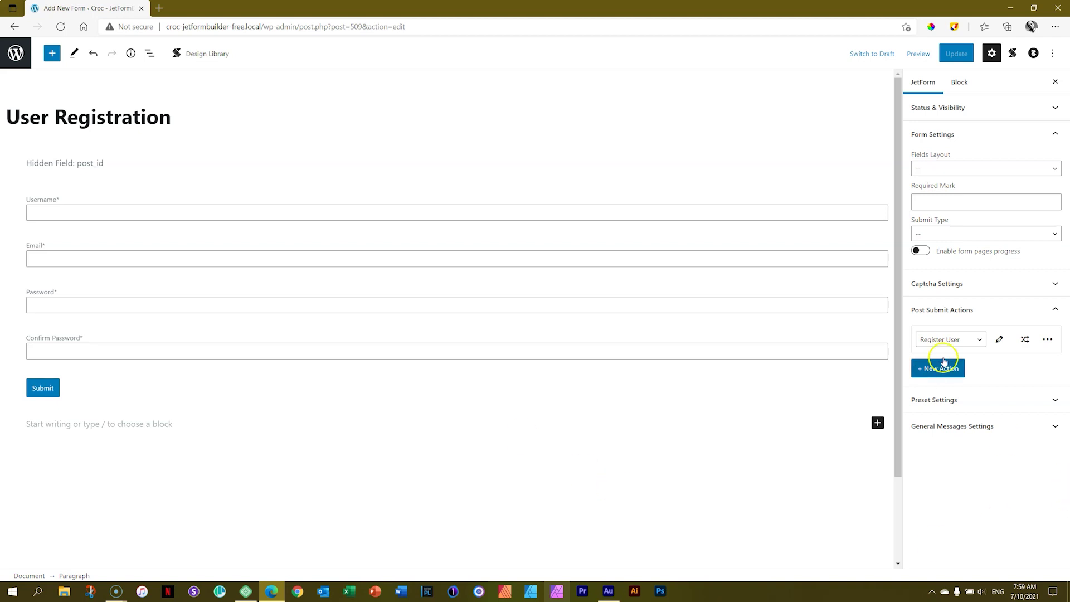
pyautogui.click(1000, 340)
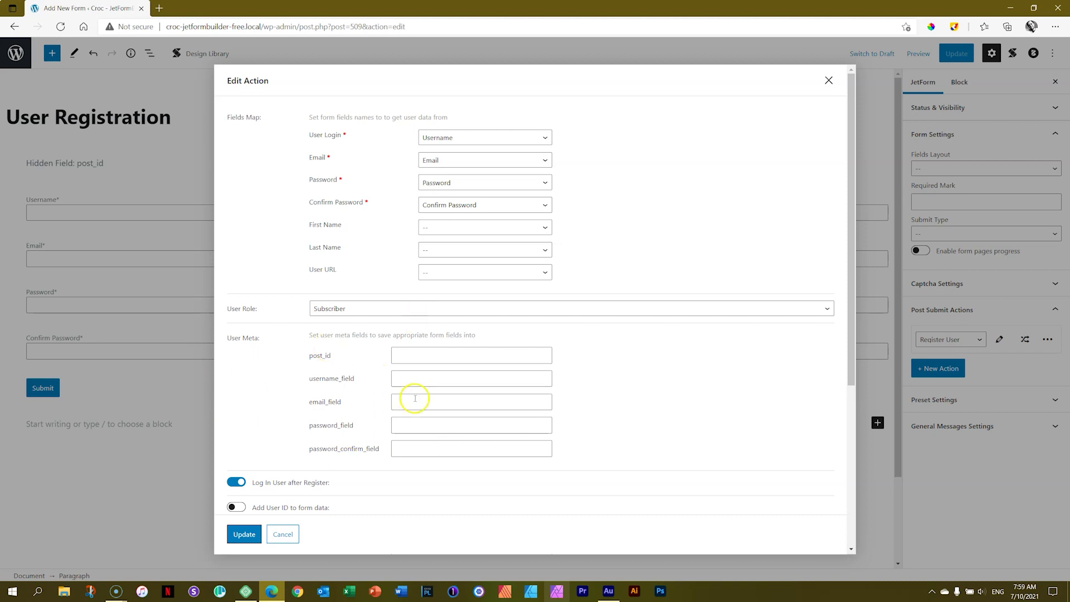
pyautogui.click(828, 81)
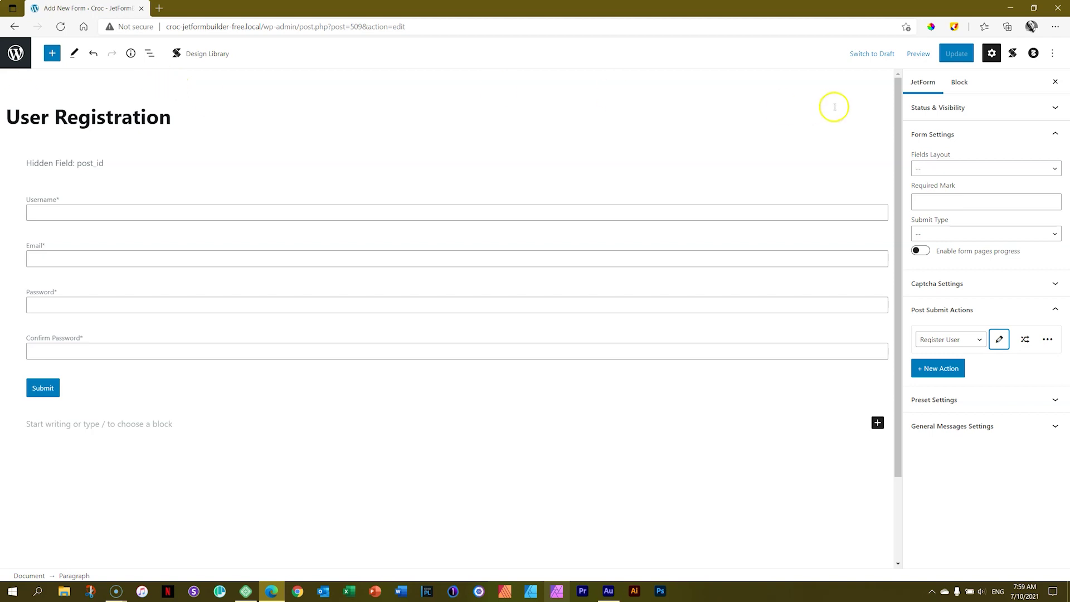
# Switch the Contact us page's JetForm block to User Registration, update, and preview it in a new tab
pyautogui.click(17, 55)
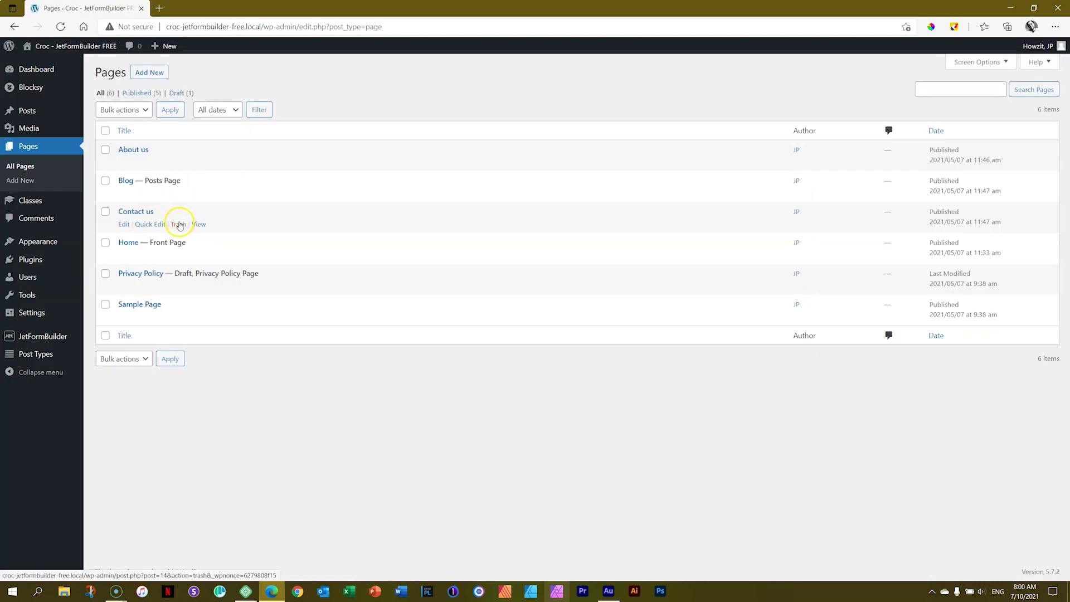
pyautogui.click(143, 214)
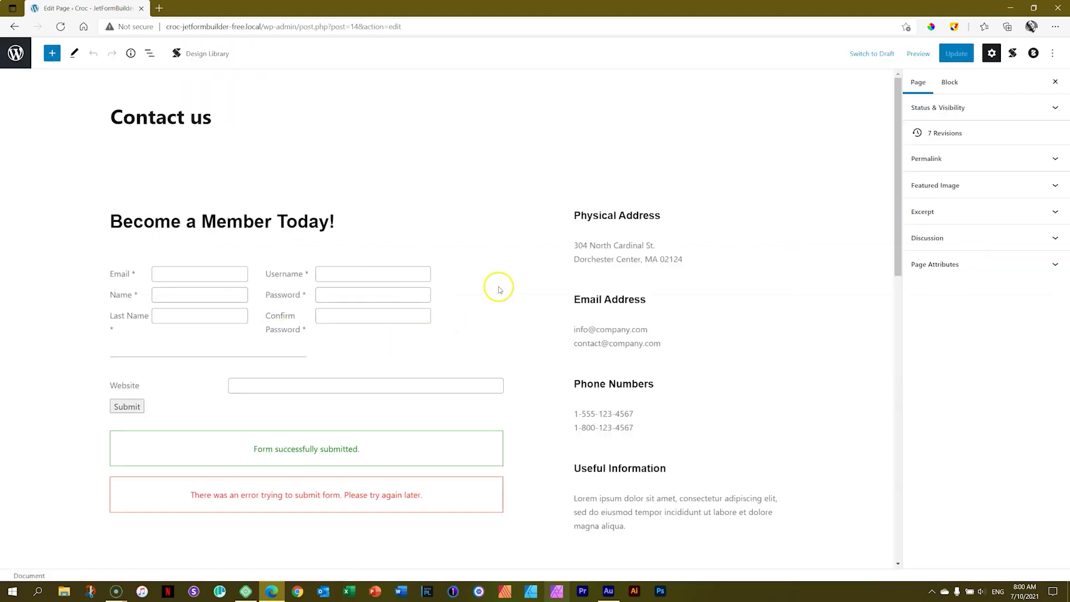
pyautogui.click(462, 287)
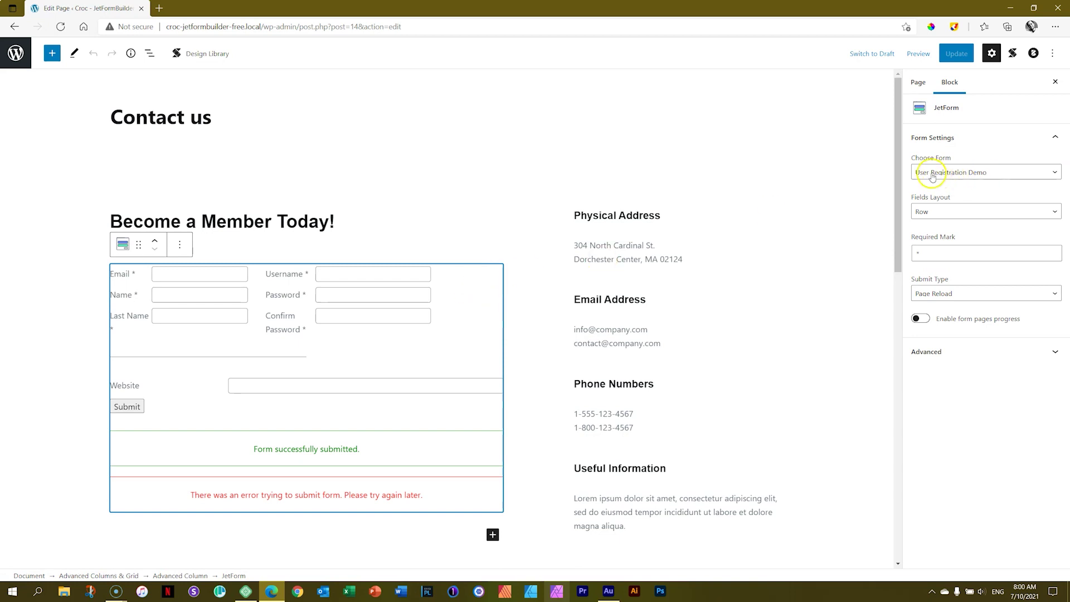
pyautogui.click(950, 172)
pyautogui.click(948, 208)
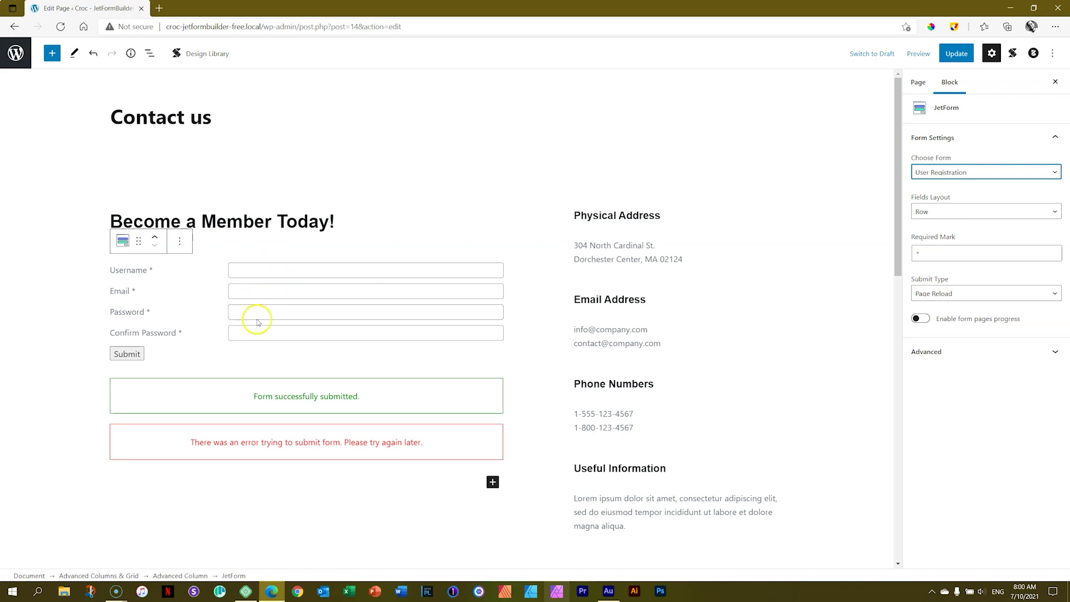
pyautogui.click(959, 66)
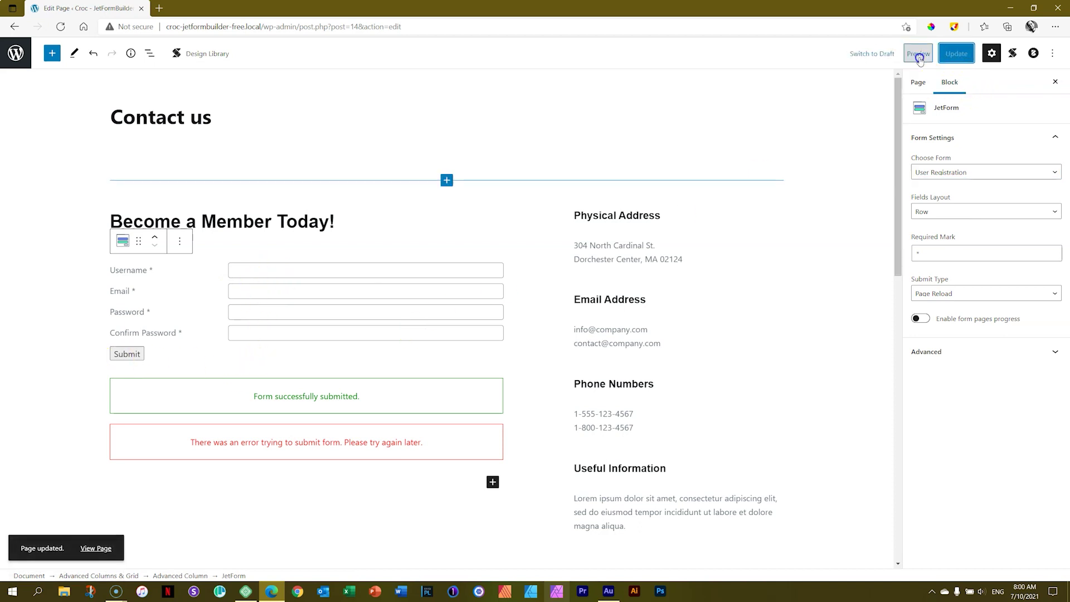
pyautogui.click(918, 53)
pyautogui.click(878, 149)
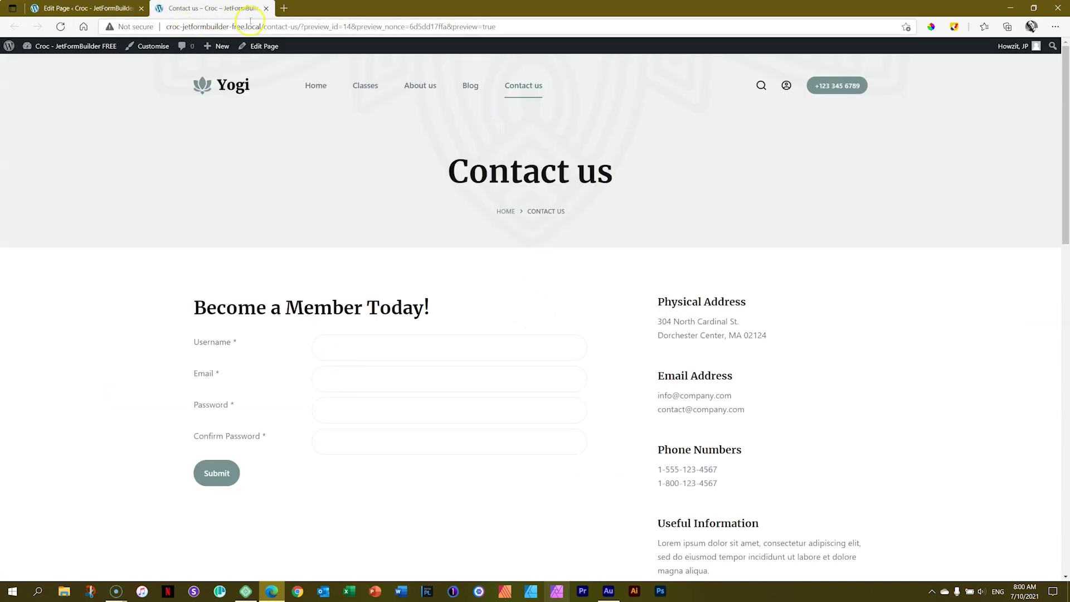
# Open the site's address in a new InPrivate window and go to the Contact us page
pyautogui.moveTo(261, 26); pyautogui.dragTo(132, 29)
pyautogui.hotkey('ctrl', 'c')
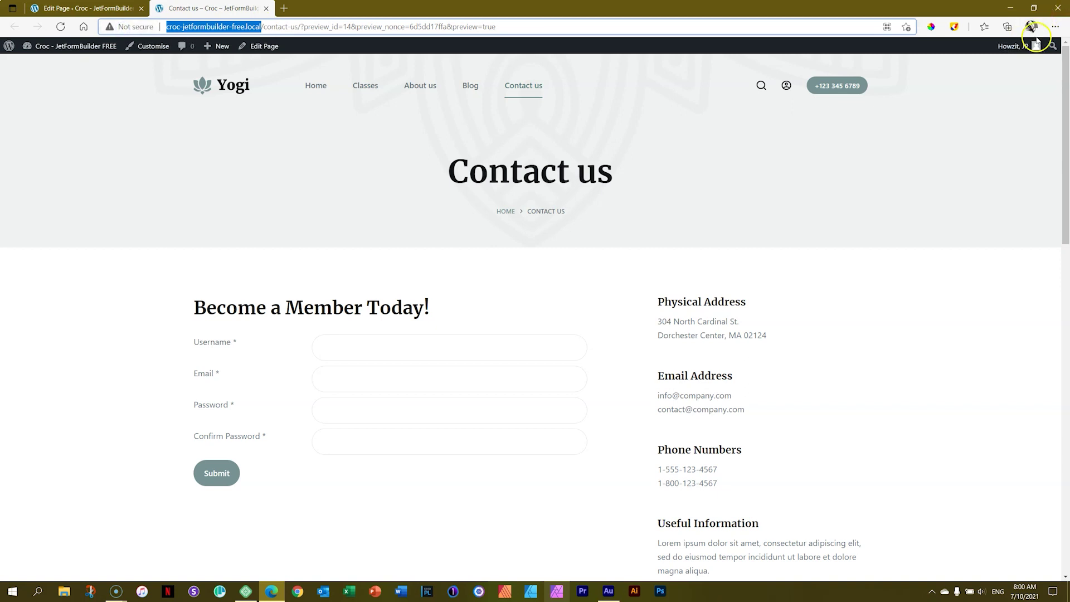
pyautogui.click(1055, 27)
pyautogui.click(985, 77)
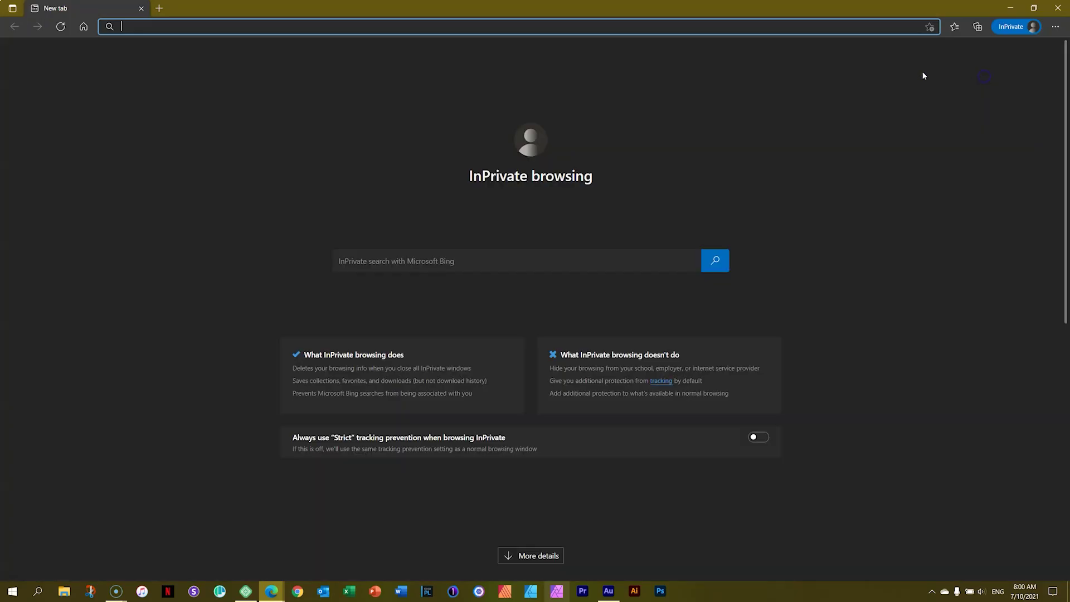
pyautogui.hotkey('ctrl', 'v')
pyautogui.press('Return')
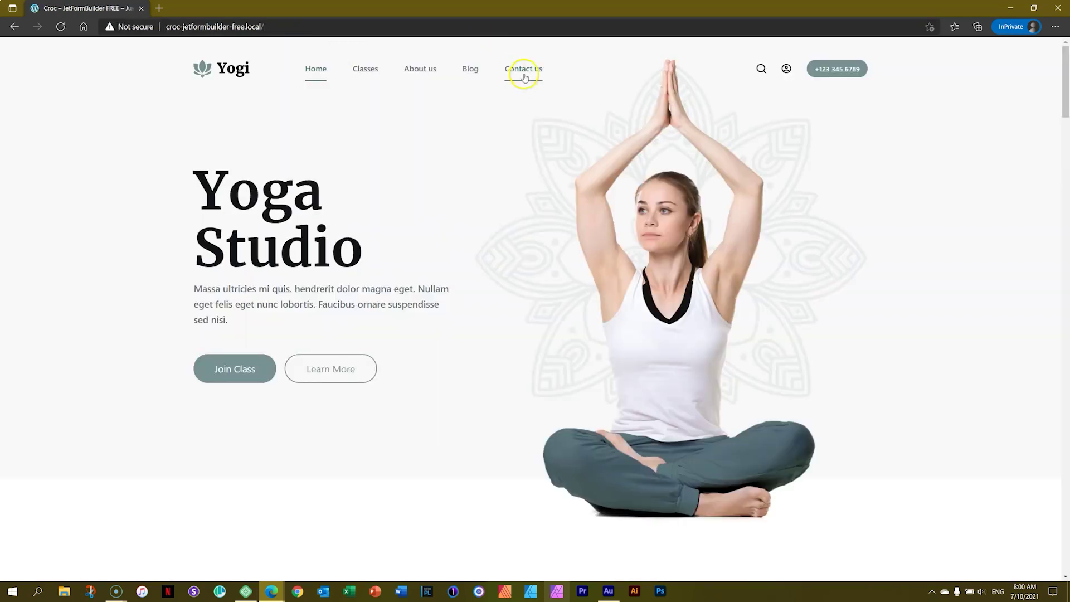
pyautogui.click(523, 70)
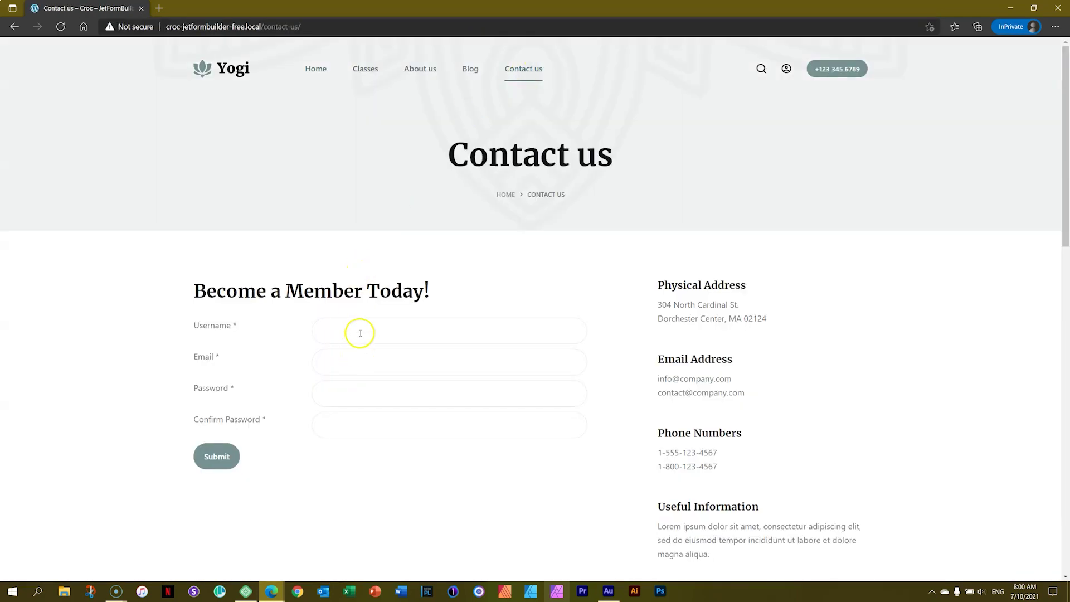
# Fill in the new member's username, email and password fields and submit the registration form
pyautogui.click(359, 332)
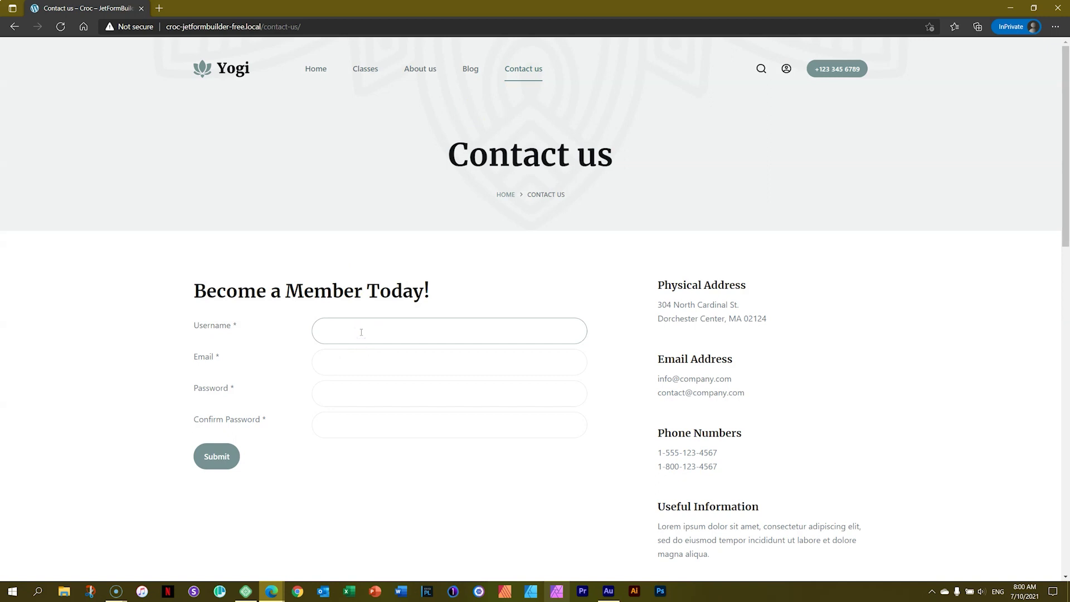
pyautogui.write('cape')
pyautogui.write('townbo')
pyautogui.write('cape')
pyautogui.write('townbo')
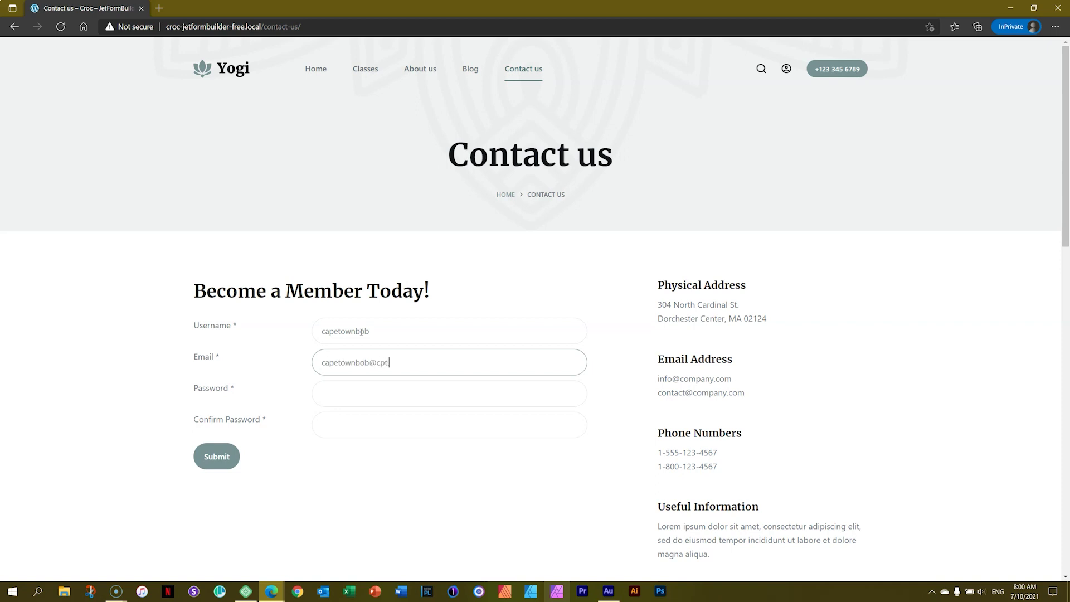
pyautogui.press('Tab')
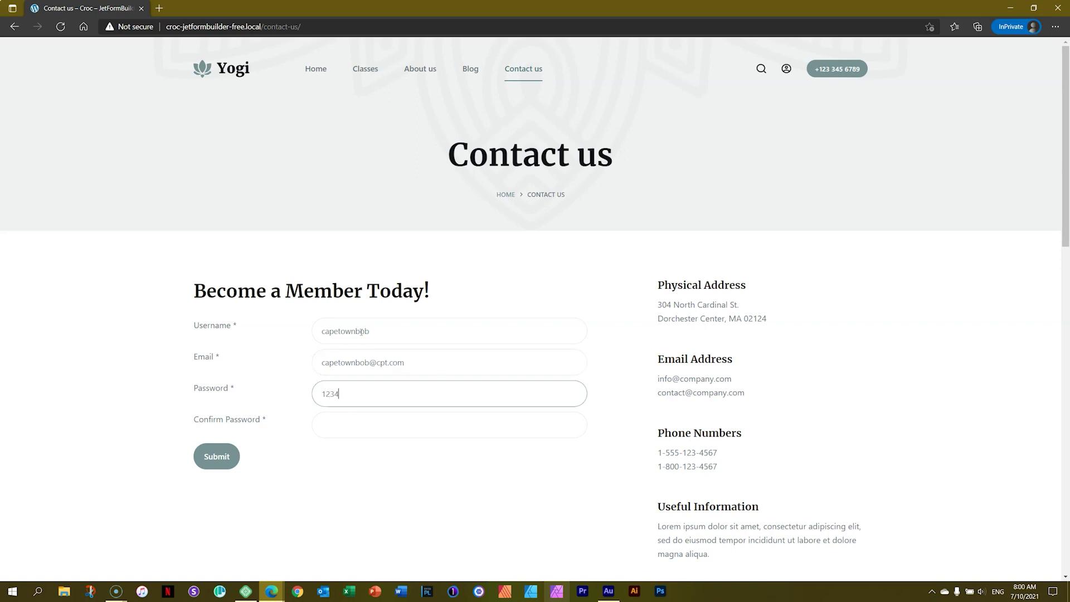
pyautogui.press('Tab')
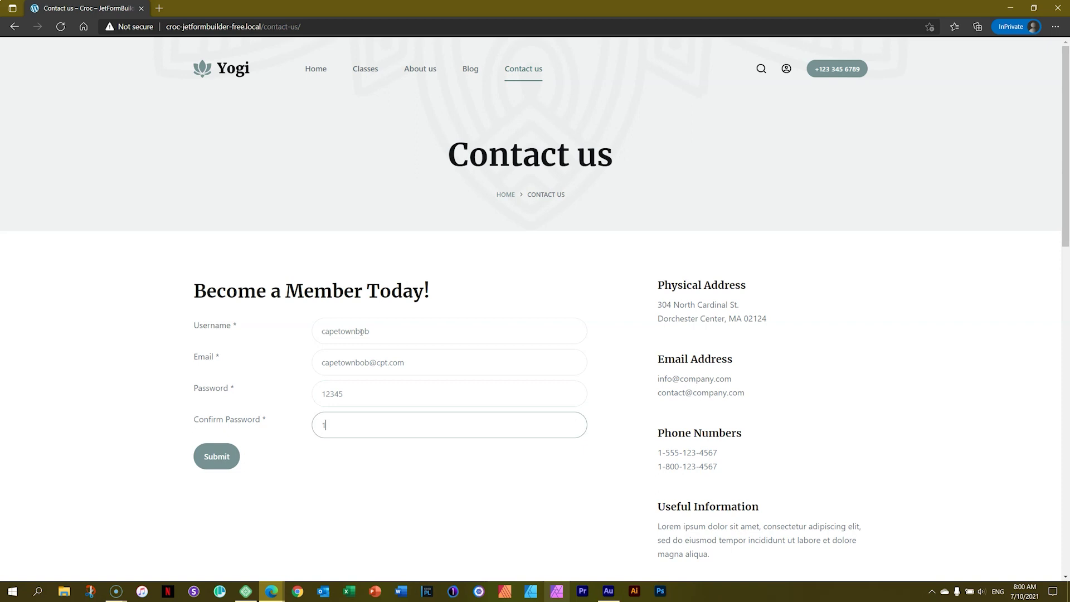
pyautogui.write('12345')
pyautogui.click(217, 465)
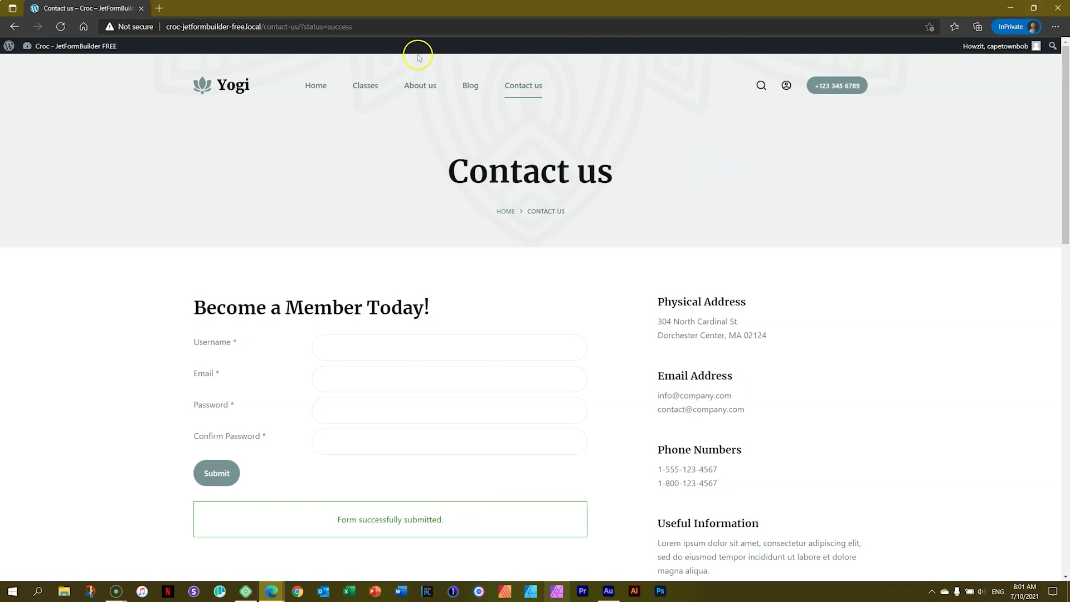
# View the new member's limited Dashboard via the admin bar site name, then close the InPrivate window
pyautogui.moveTo(67, 46)
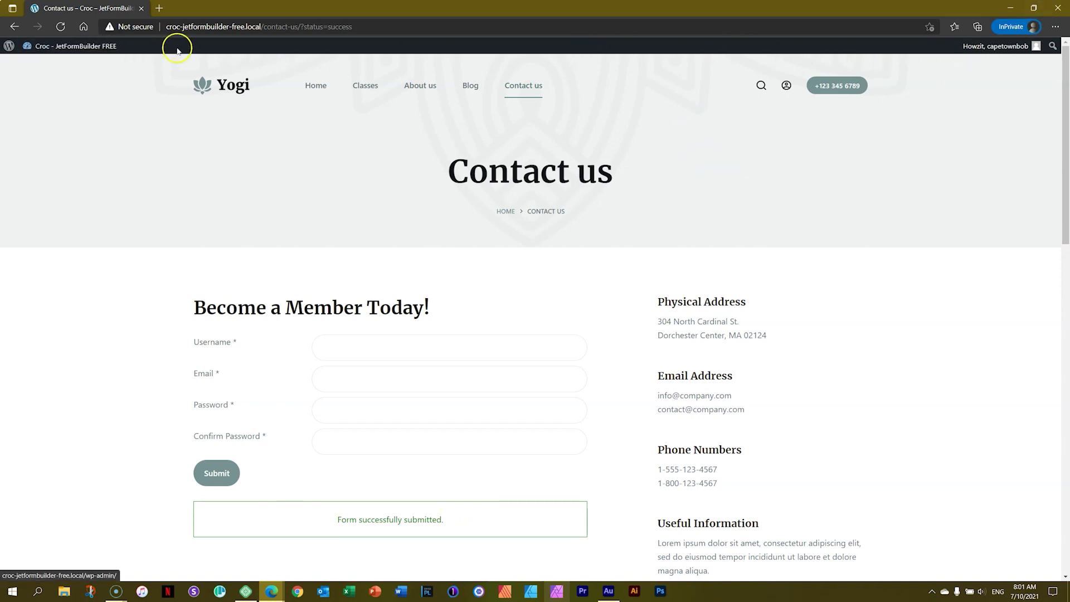
pyautogui.click(84, 53)
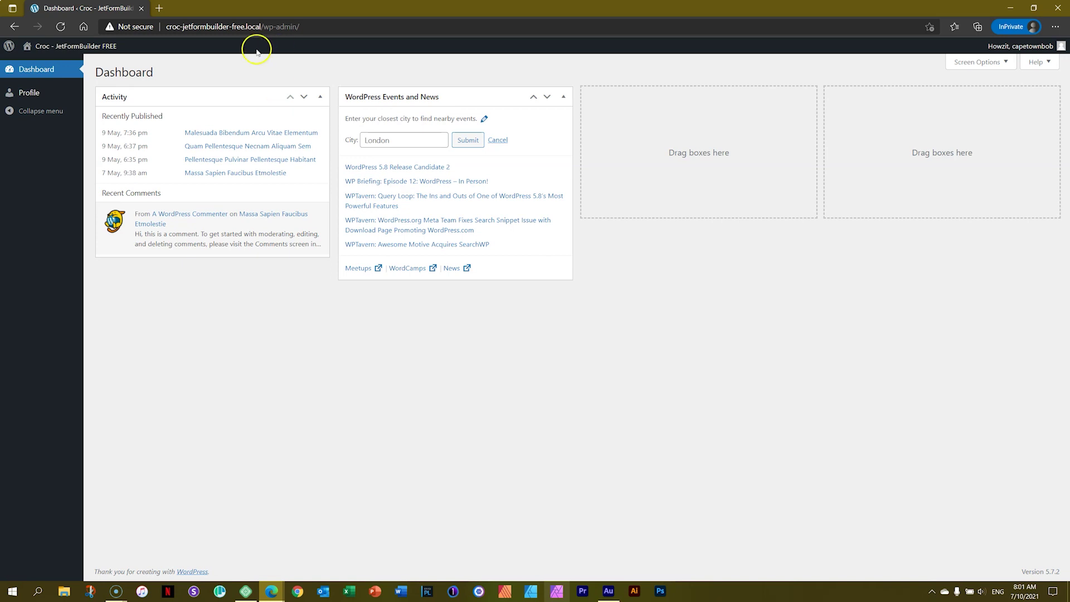
pyautogui.click(1056, 14)
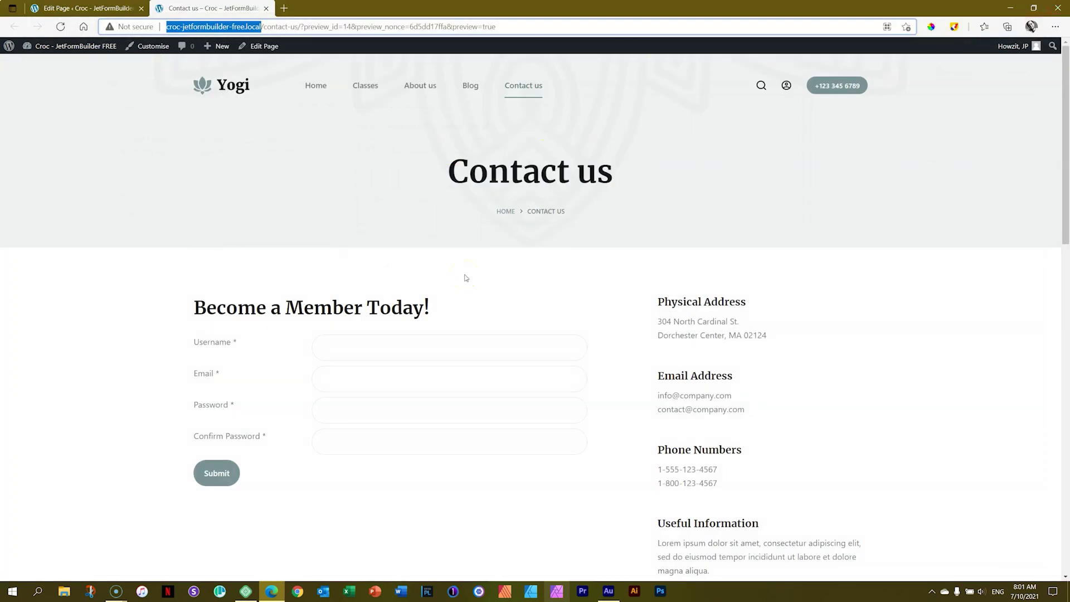
# Check Users > All Users for the new Subscriber entry, then open jetformbuilder.com in a new tab
pyautogui.click(73, 49)
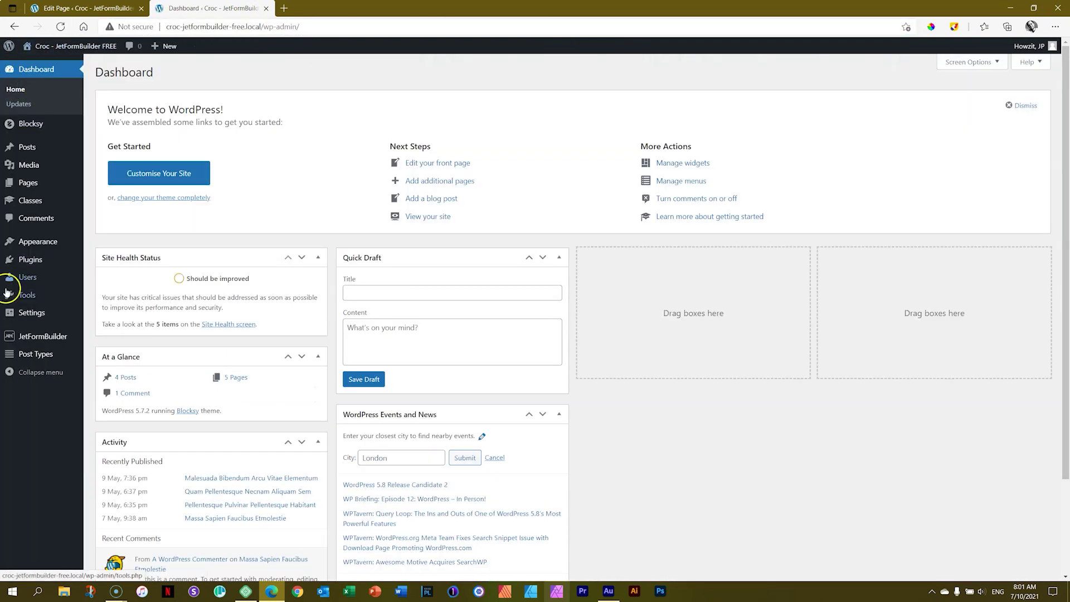
pyautogui.click(31, 279)
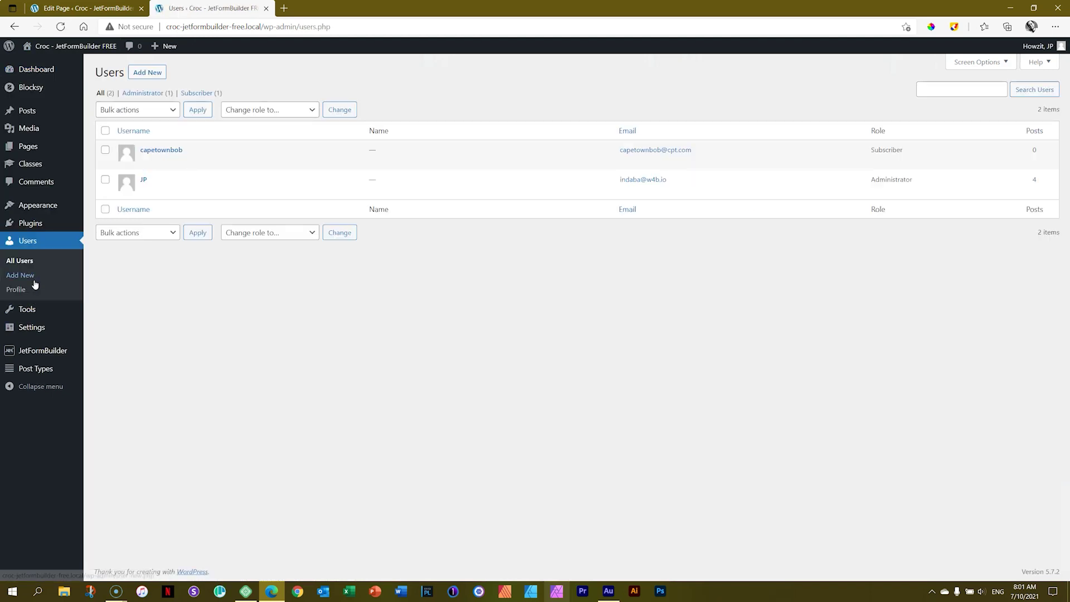
pyautogui.click(147, 150)
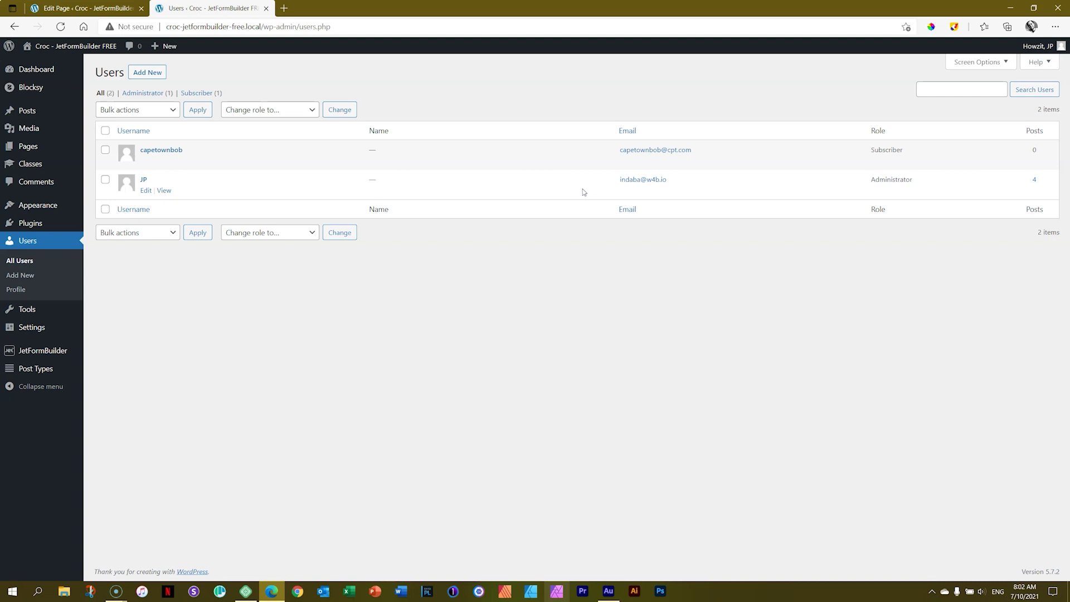
pyautogui.click(283, 8)
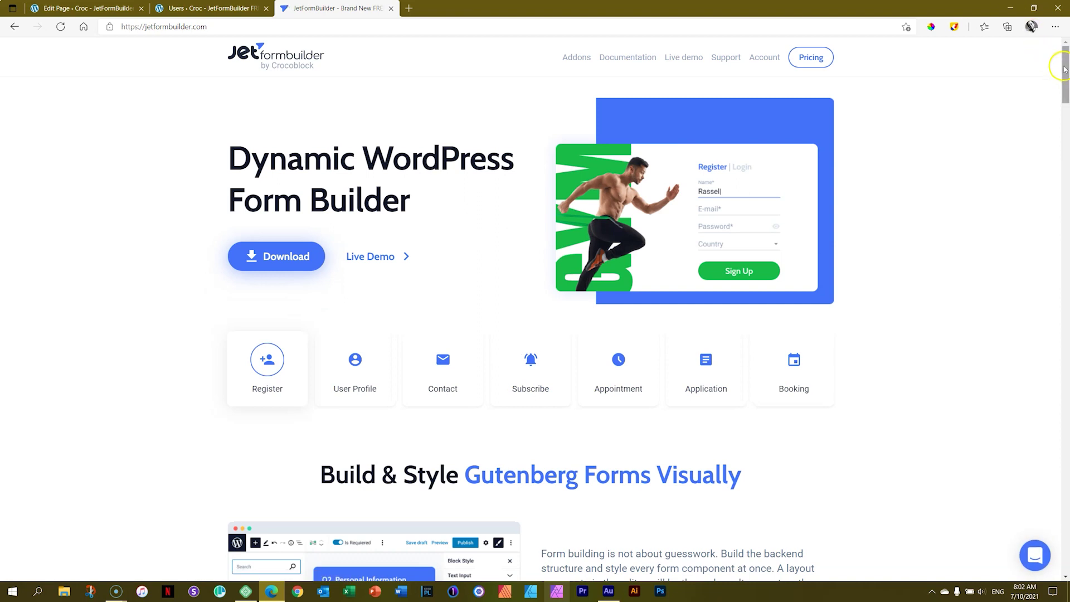
# Browse the JetFormBuilder homepage, open Pricing, and switch the Pro plan to Unlimited websites at $79/year
pyautogui.moveTo(1064, 69); pyautogui.dragTo(1066, 148)
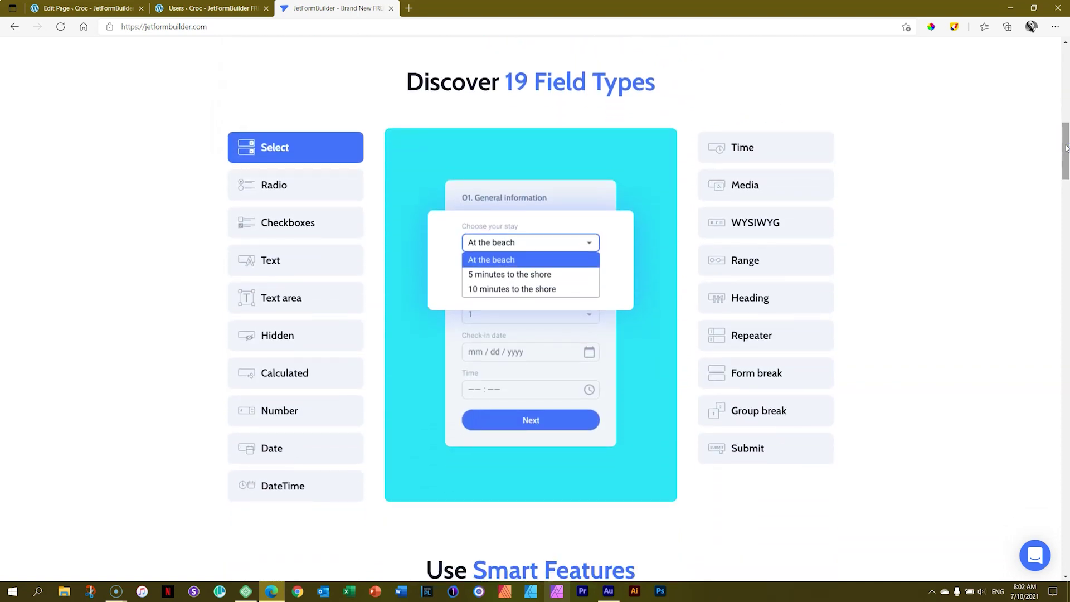
pyautogui.moveTo(1066, 148); pyautogui.dragTo(1066, 539)
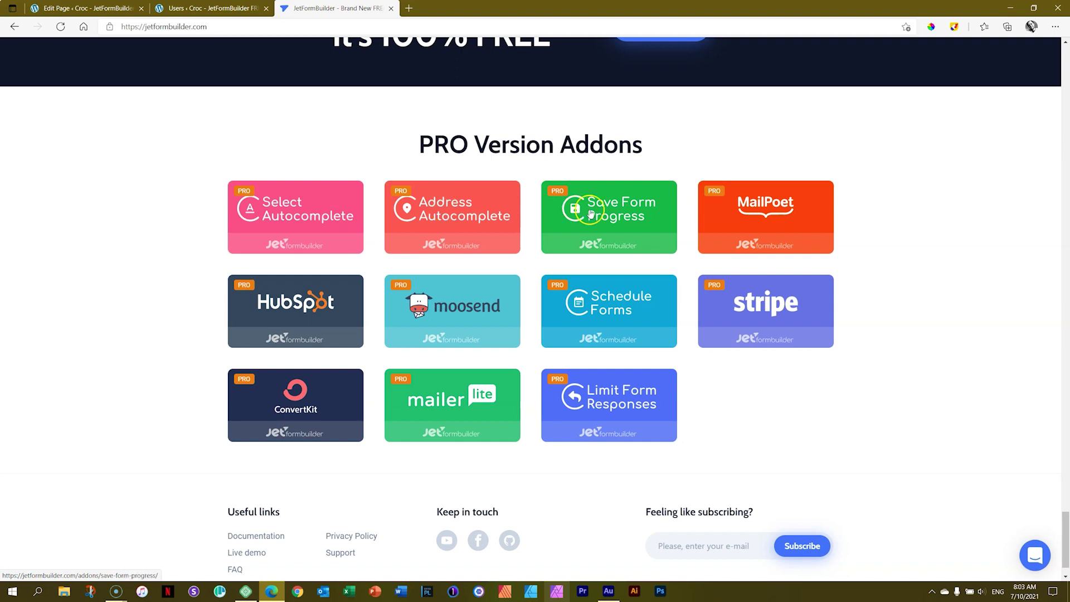
pyautogui.scroll(-1, 633, 215)
pyautogui.scroll(1, 999, 251)
pyautogui.moveTo(1063, 552); pyautogui.dragTo(1065, 42)
pyautogui.click(810, 58)
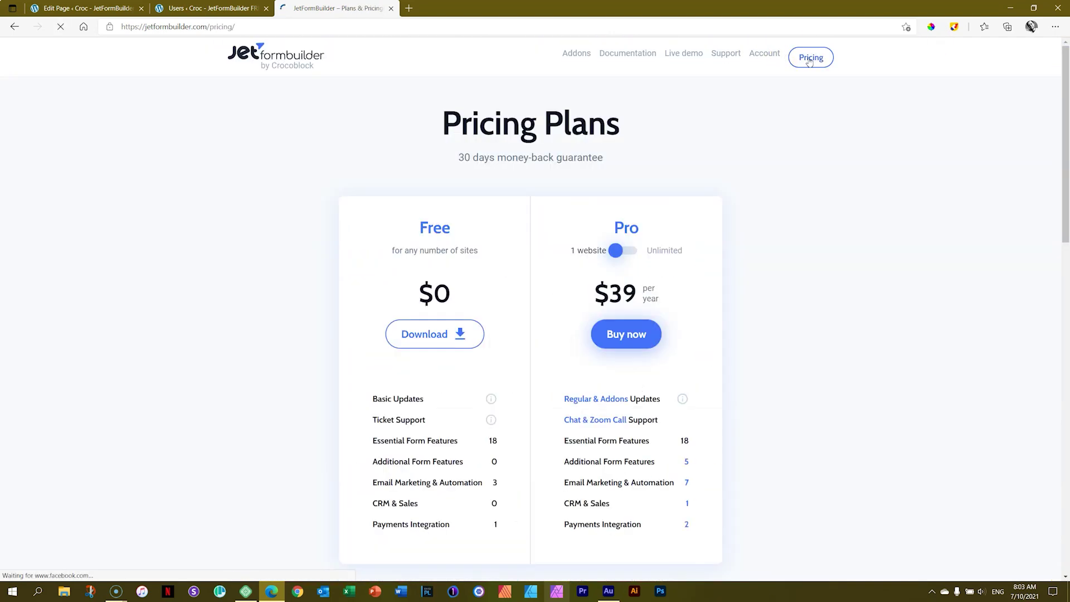
pyautogui.click(617, 250)
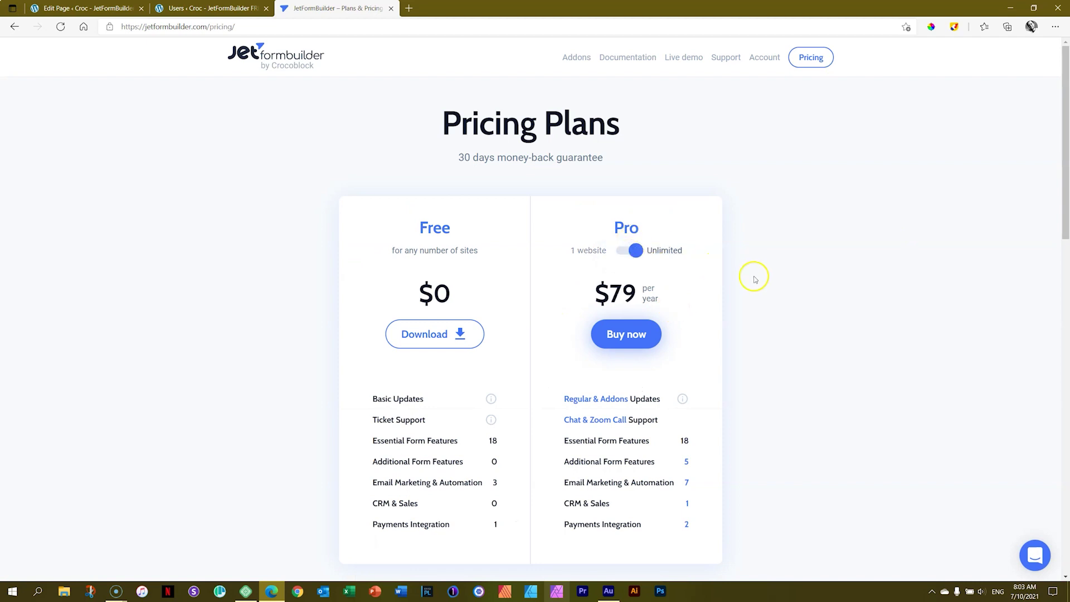